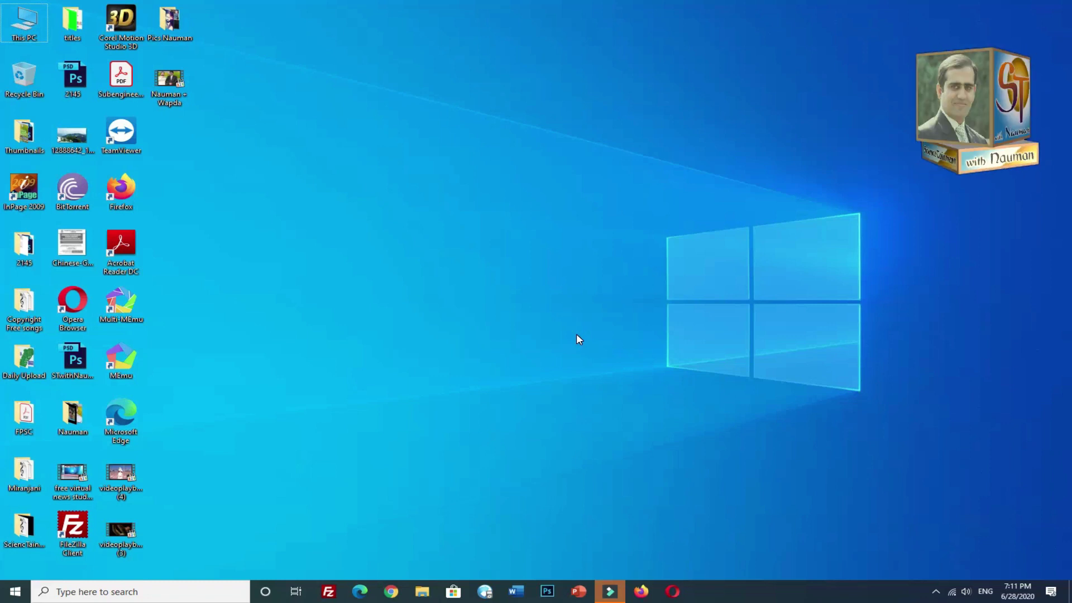
Open and close the Start menu and the Action Center
{"action": "key", "text": "super"}
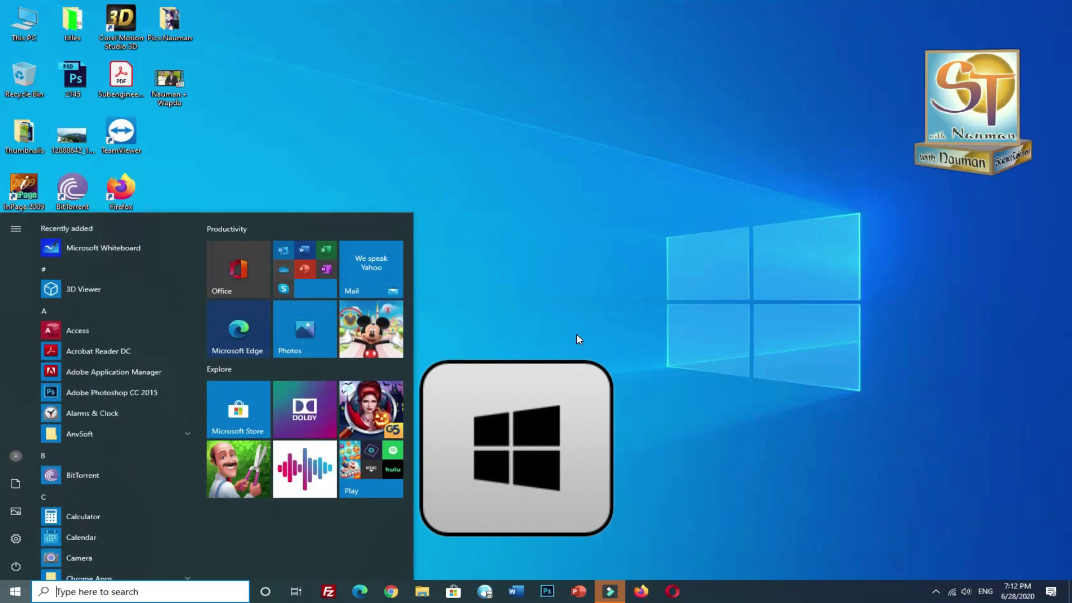
{"action": "key", "text": "super"}
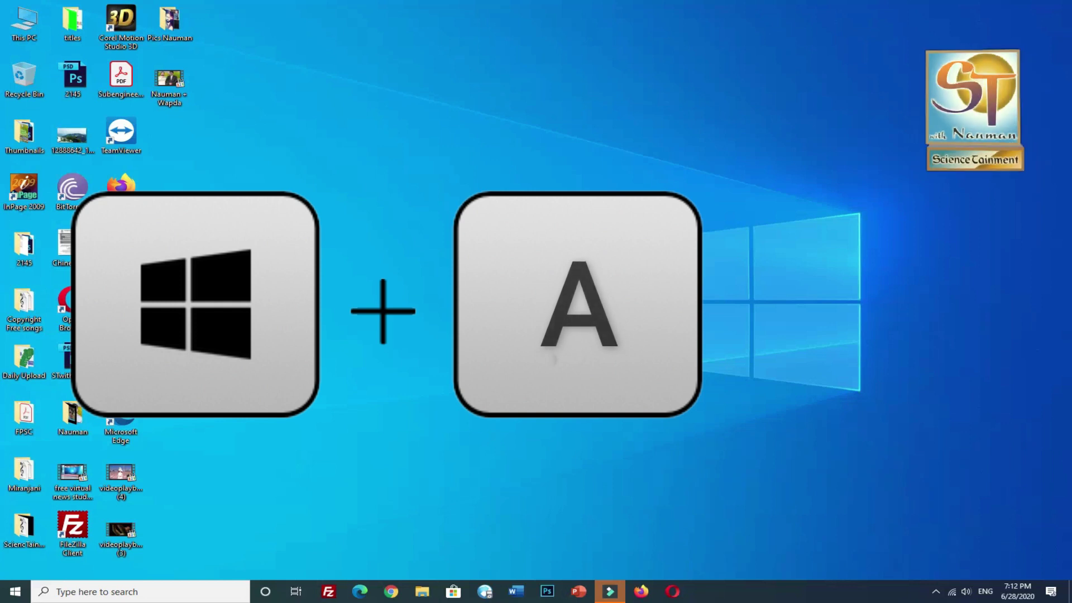
{"action": "key", "text": "super+a"}
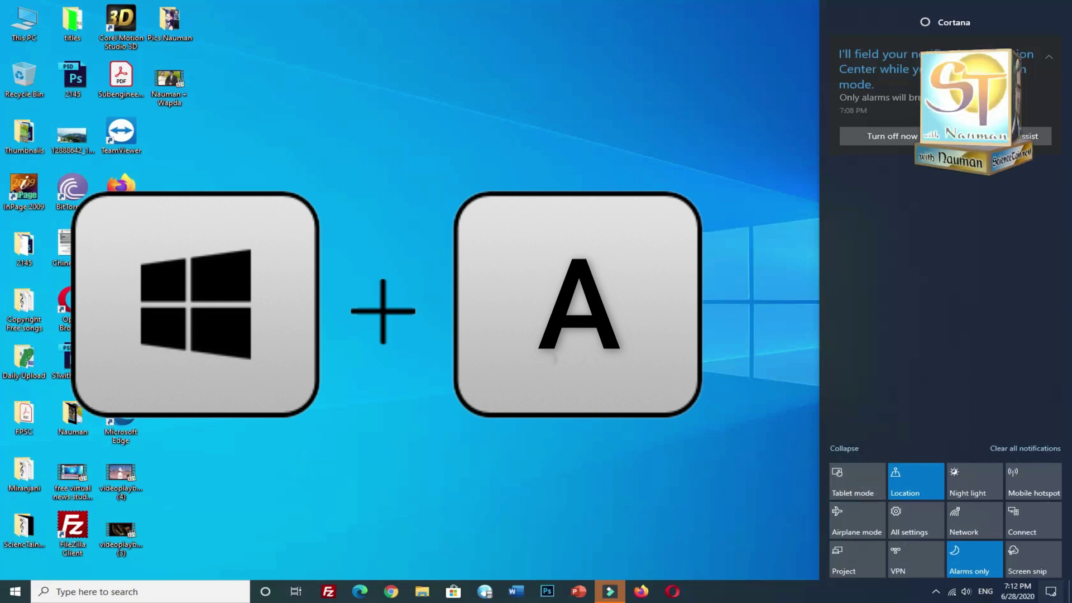
{"action": "key", "text": "super+a"}
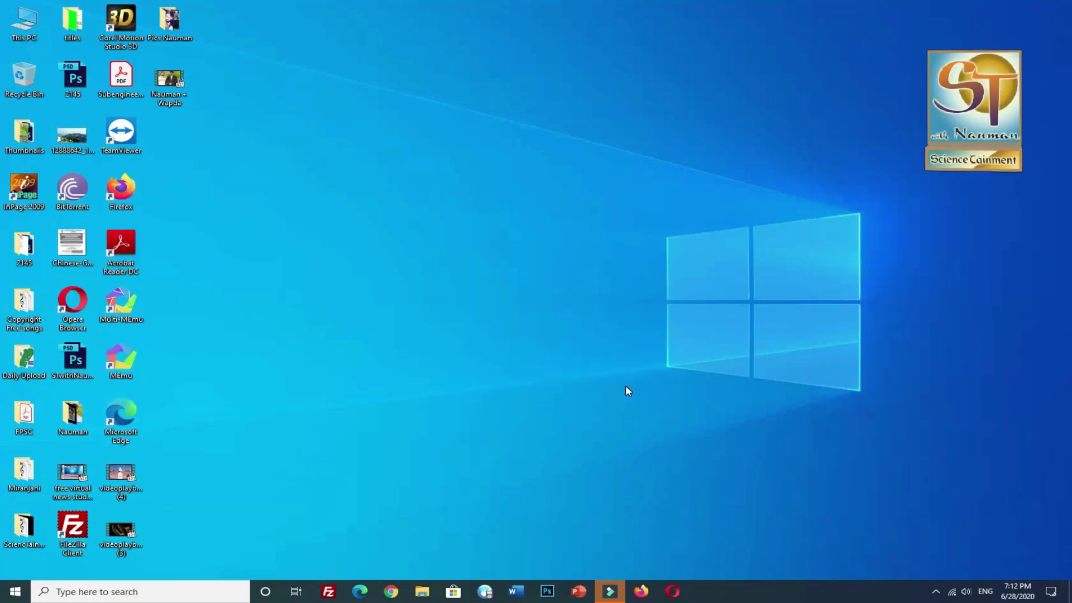
Open and dismiss the Windows search pane twice
{"action": "key", "text": "super+s"}
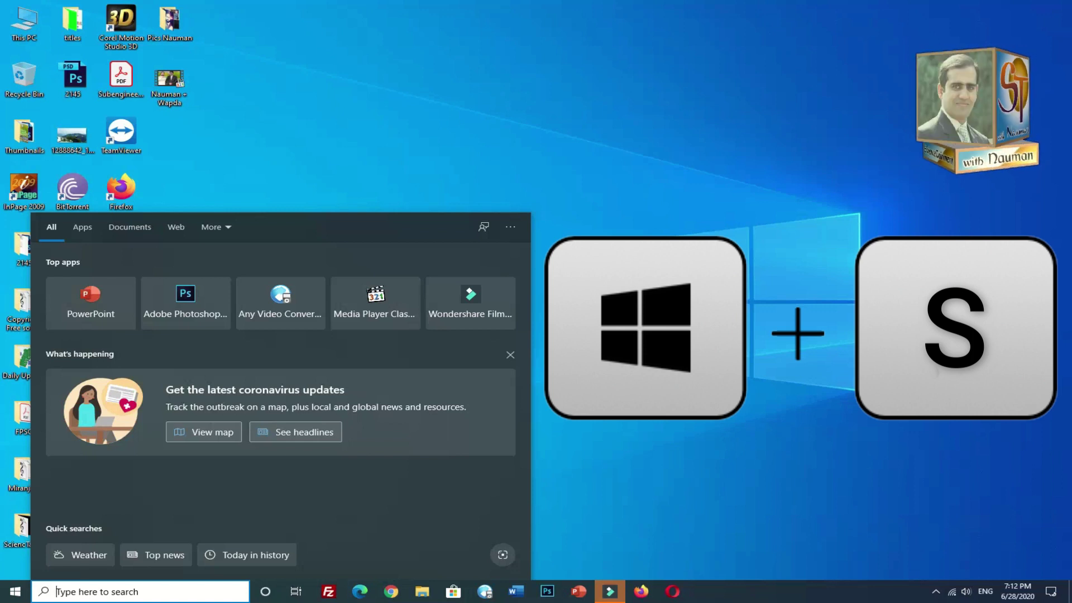
{"action": "key", "text": "Escape"}
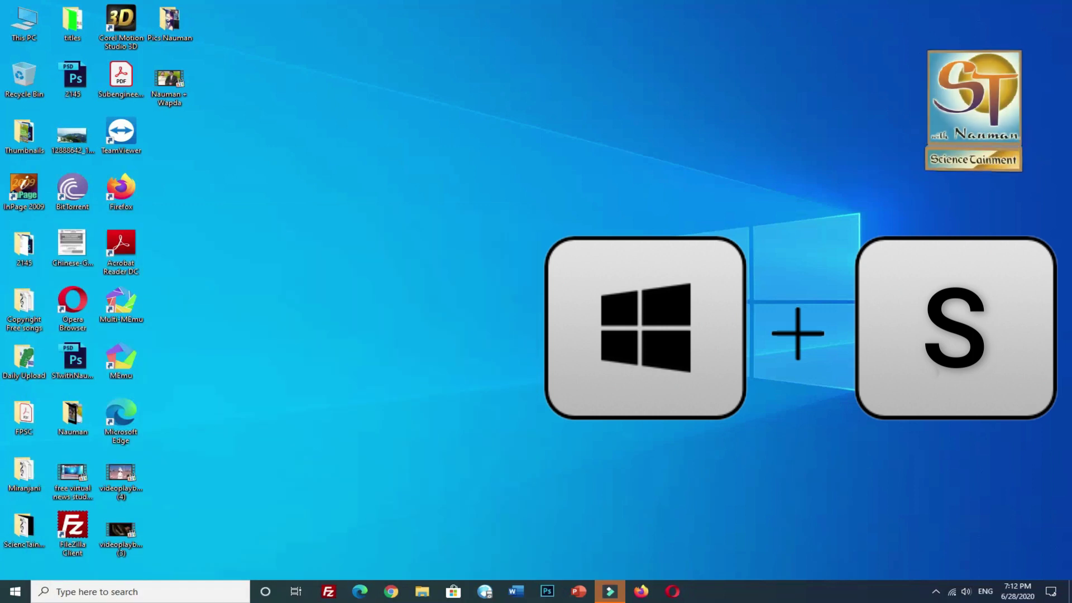
{"action": "key", "text": "super+q"}
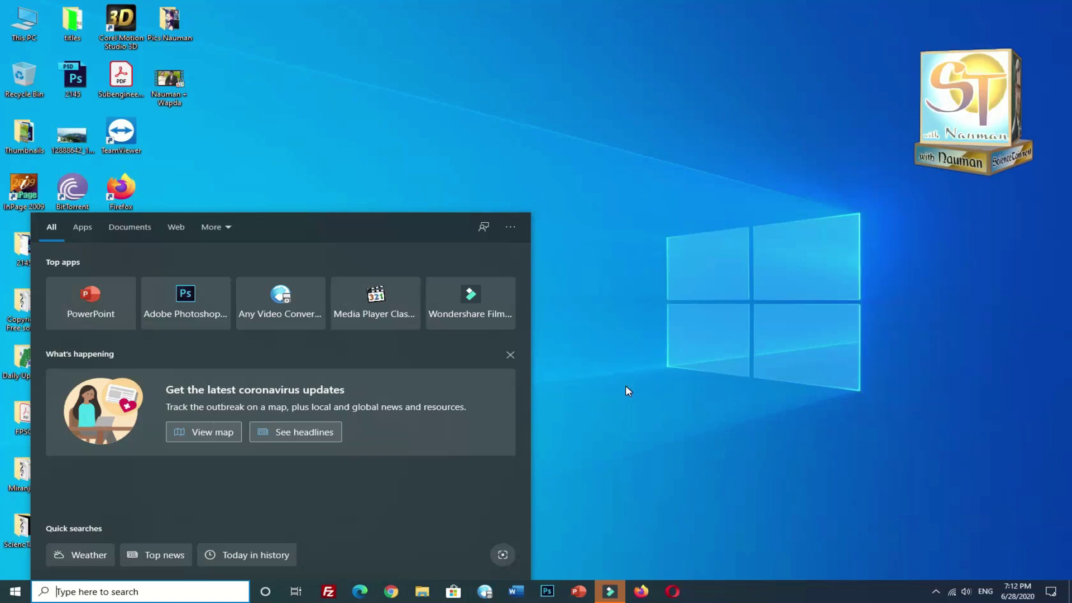
{"action": "left_click", "coordinate": [626, 387]}
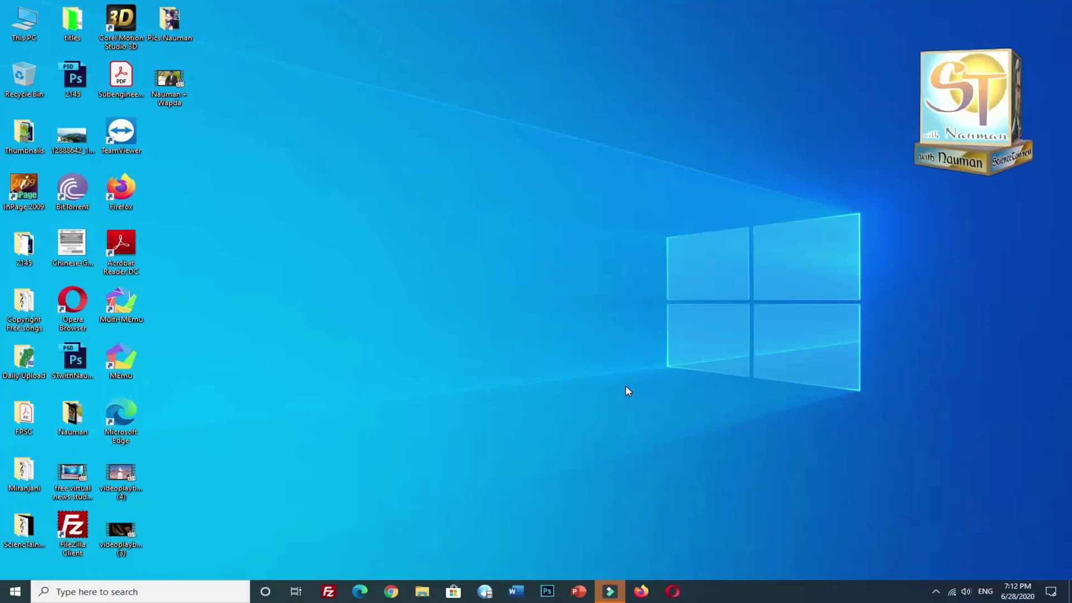
Launch Google Chrome and open additional new browser windows on top of the first one
{"action": "left_click", "coordinate": [391, 592]}
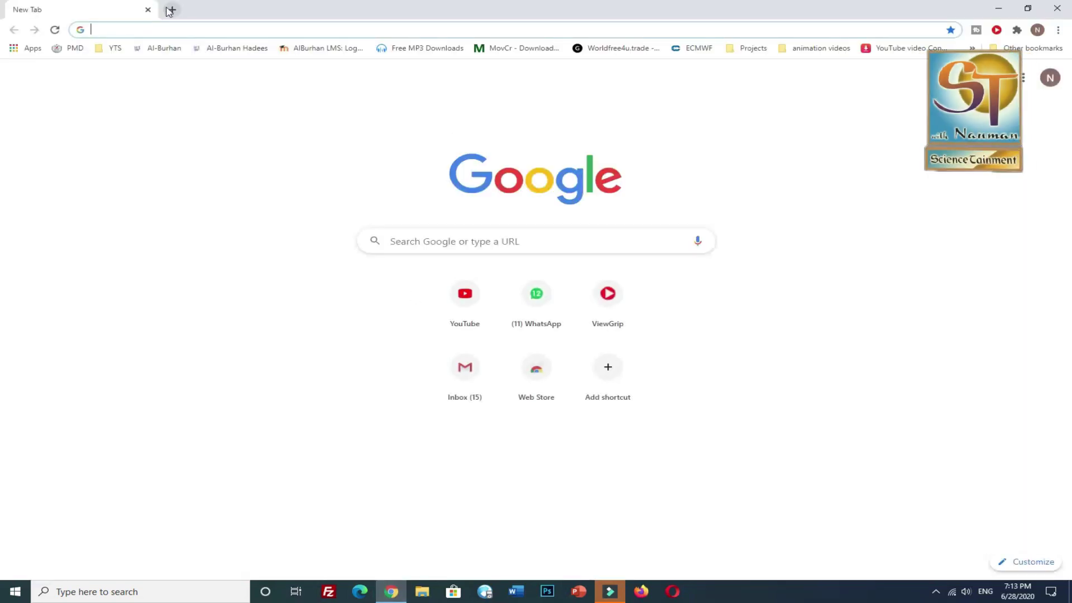
{"action": "left_click", "coordinate": [170, 11]}
{"action": "left_click", "coordinate": [297, 11]}
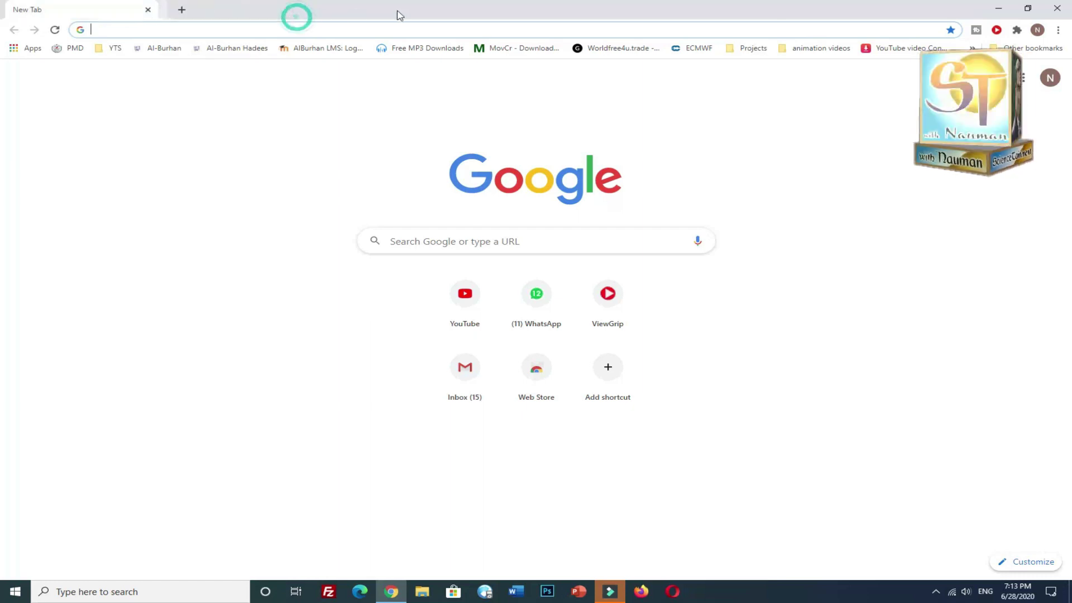
{"action": "left_click", "coordinate": [998, 9]}
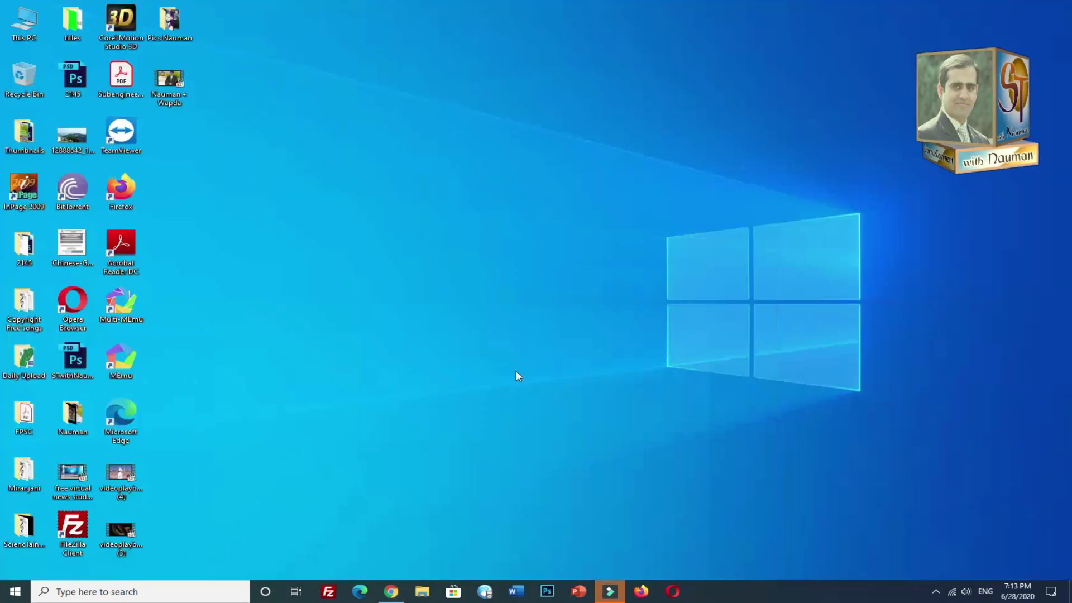
{"action": "left_click", "coordinate": [389, 588]}
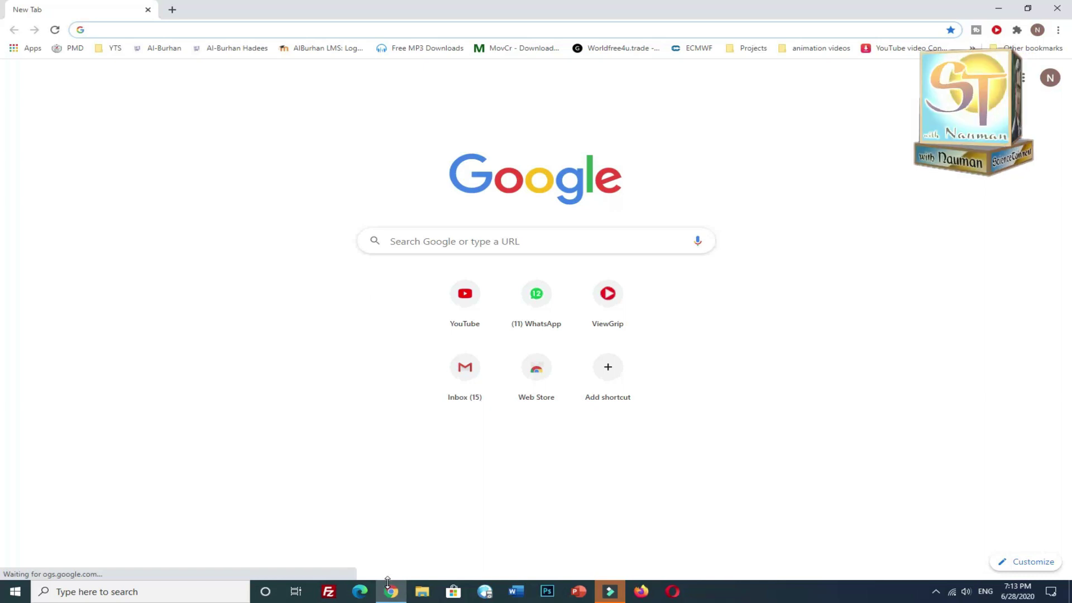
{"action": "left_click", "coordinate": [389, 587]}
{"action": "left_click", "coordinate": [389, 587]}
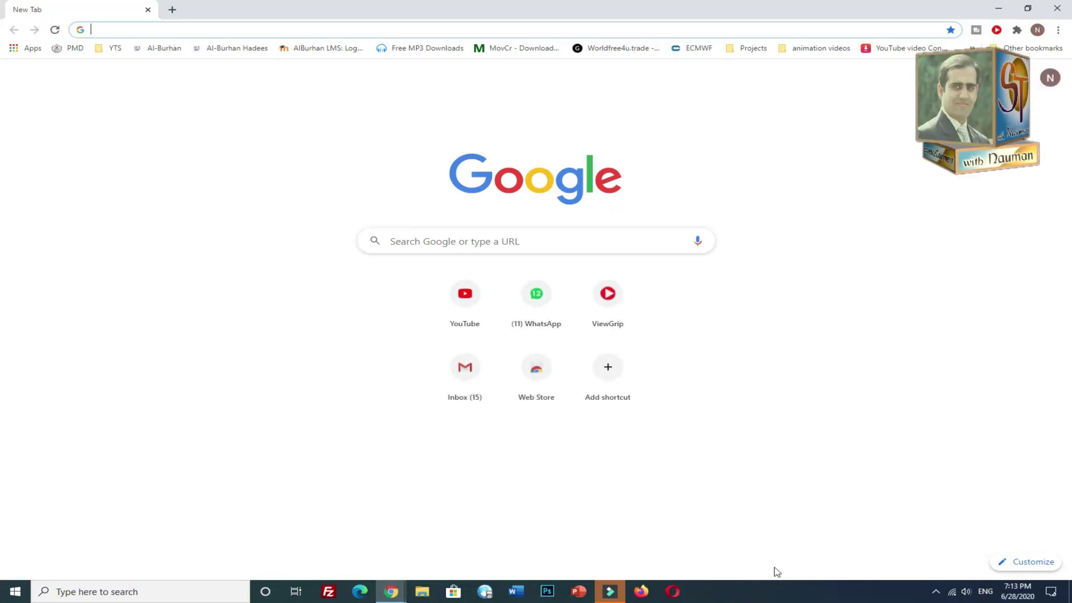
{"action": "key", "text": "ctrl+n"}
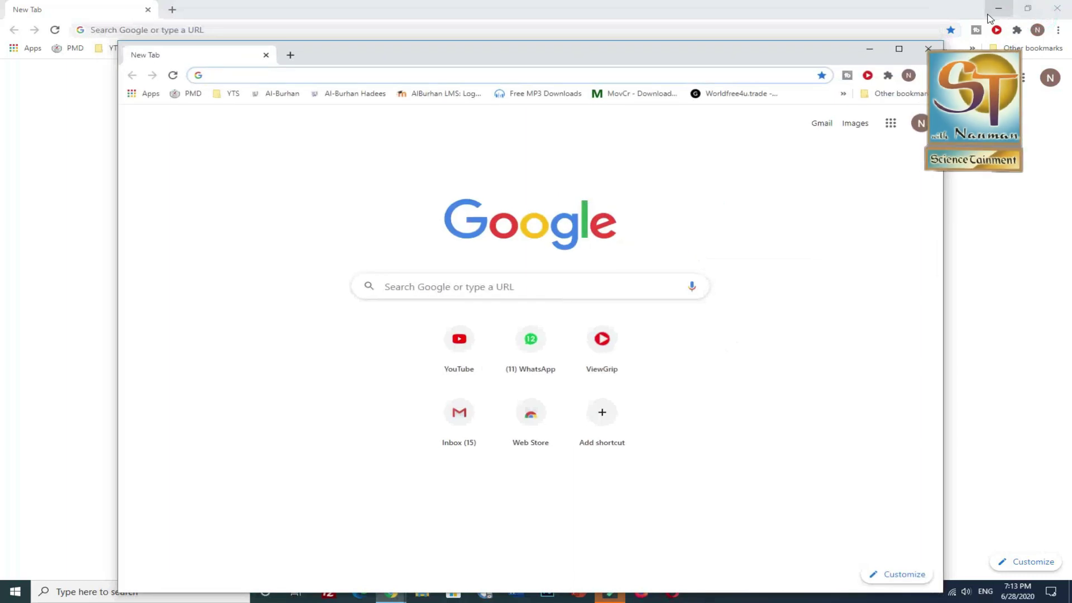
{"action": "key", "text": "ctrl+n"}
Restore the maximized Chrome window to a smaller size and spread the browser windows in an overlapping arrangement across the desktop
{"action": "left_click_drag", "start_coordinate": [386, 58], "coordinate": [456, 58]}
{"action": "left_click", "coordinate": [1030, 9]}
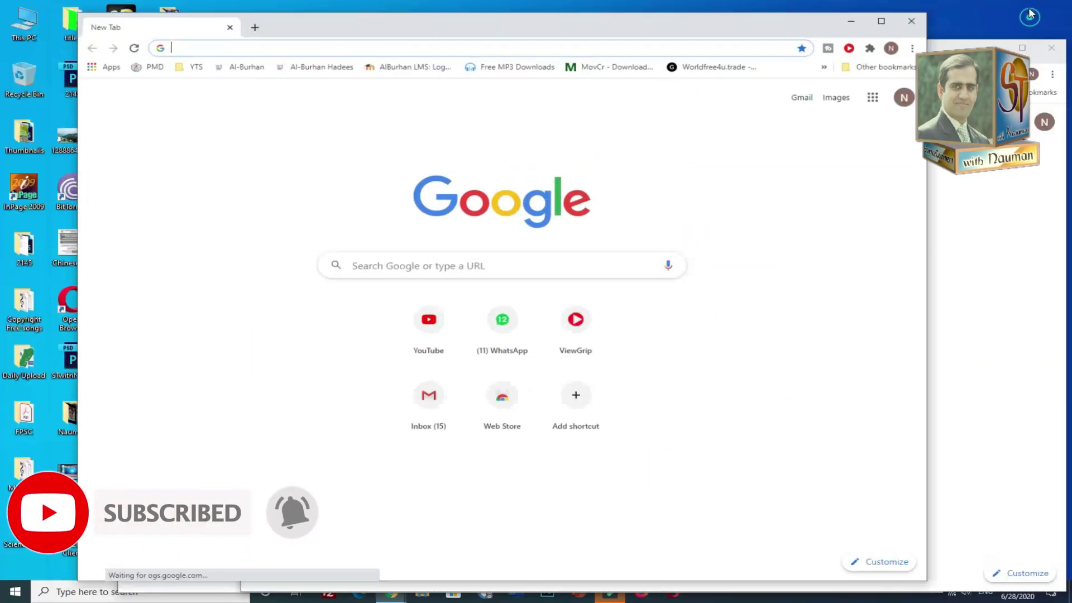
{"action": "left_click_drag", "start_coordinate": [560, 38], "coordinate": [496, 39]}
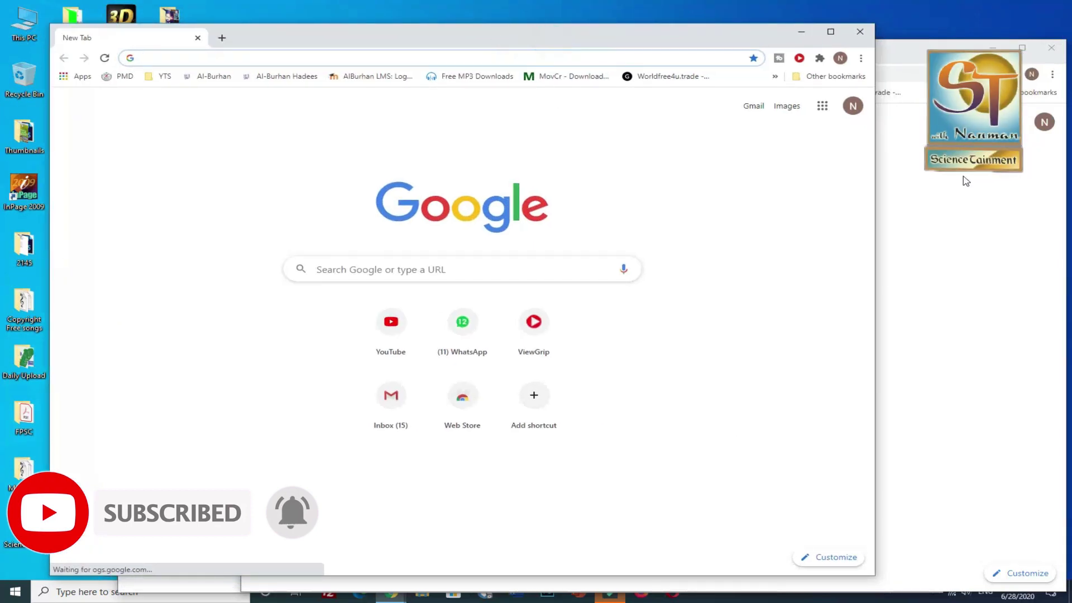
{"action": "left_click", "coordinate": [966, 180]}
{"action": "left_click_drag", "start_coordinate": [566, 40], "coordinate": [466, 72]}
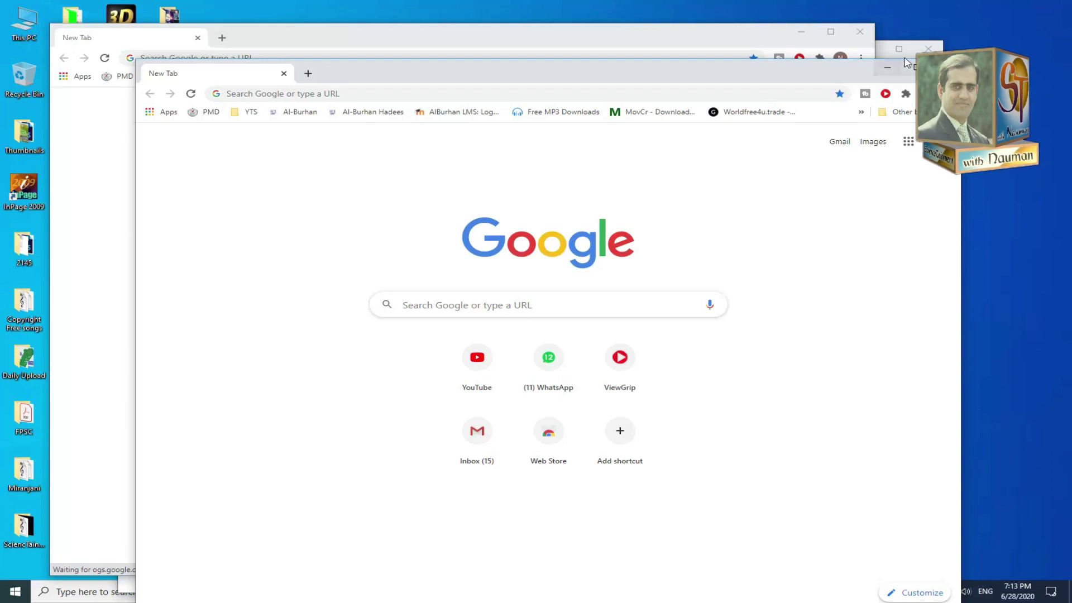
{"action": "left_click_drag", "start_coordinate": [785, 43], "coordinate": [729, 40]}
{"action": "left_click_drag", "start_coordinate": [851, 70], "coordinate": [908, 41]}
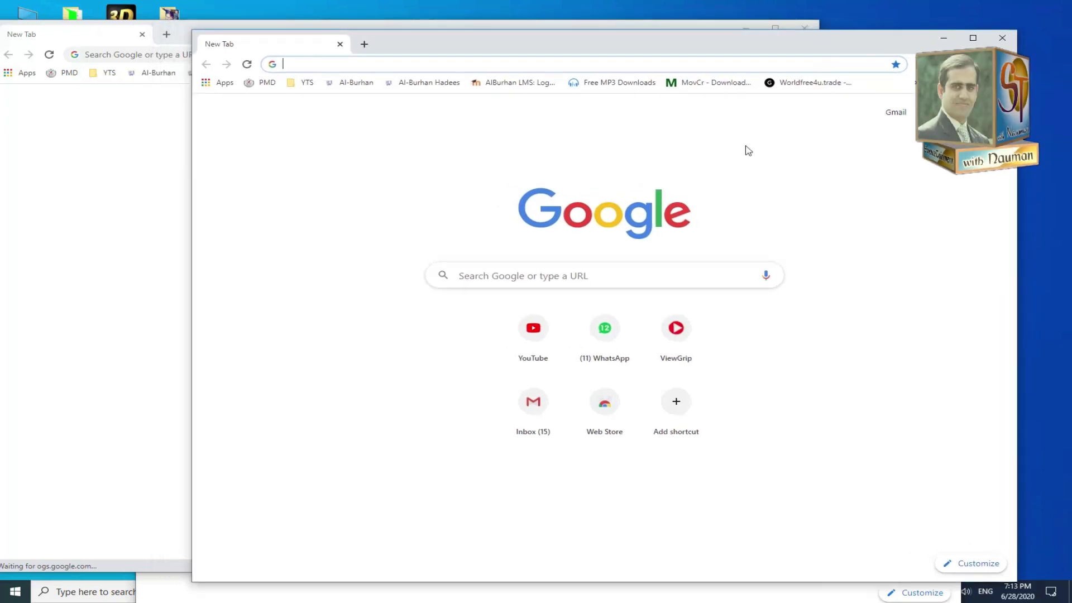
{"action": "middle_click", "coordinate": [144, 592]}
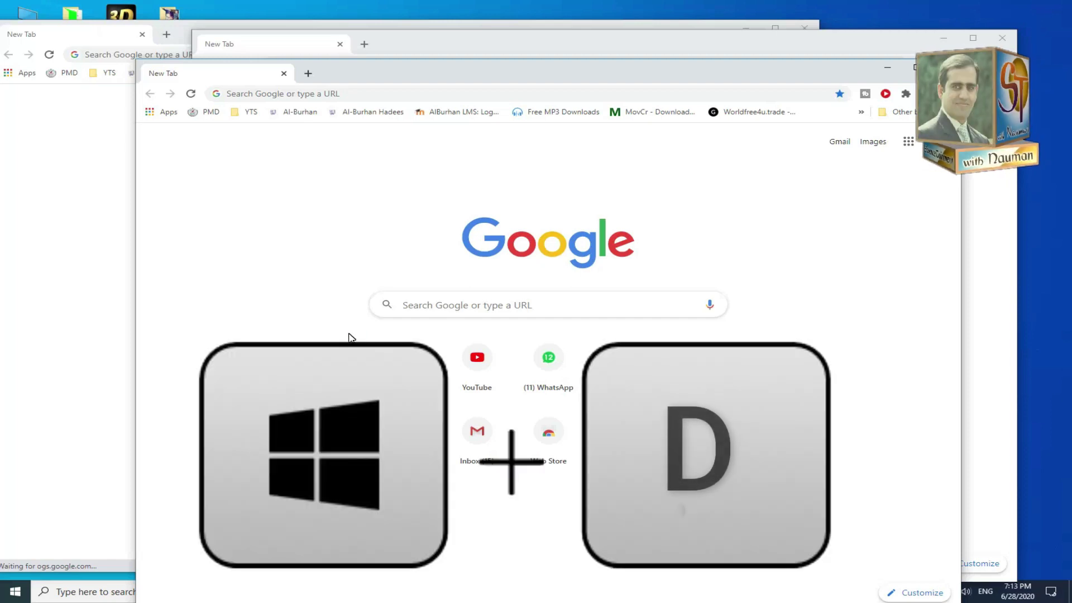
Toggle three times between showing the bare desktop and bringing back all open Chrome windows
{"action": "key", "text": "super+d"}
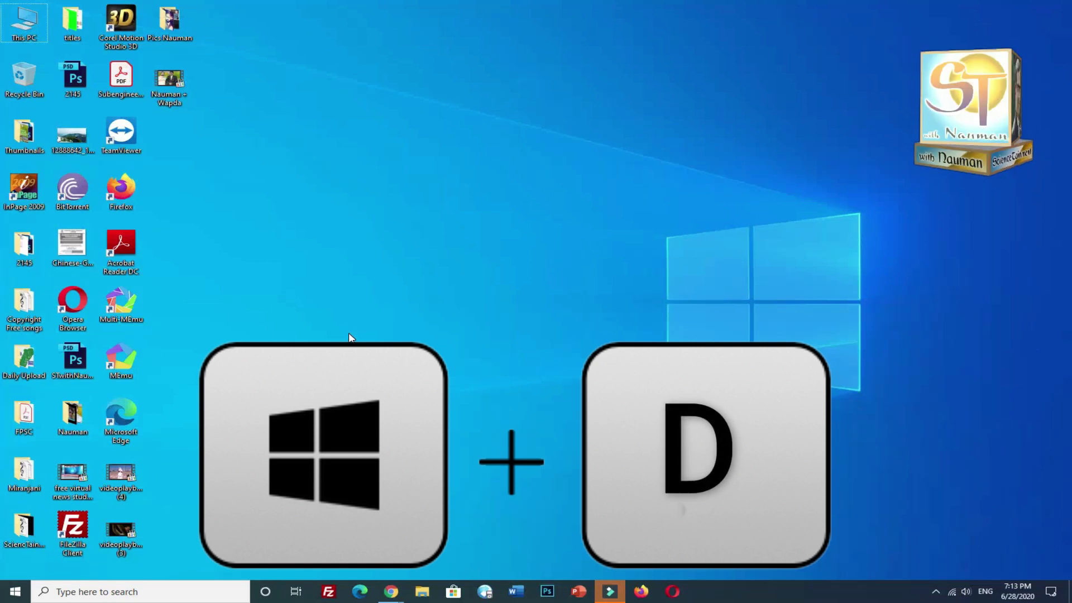
{"action": "key", "text": "super+d"}
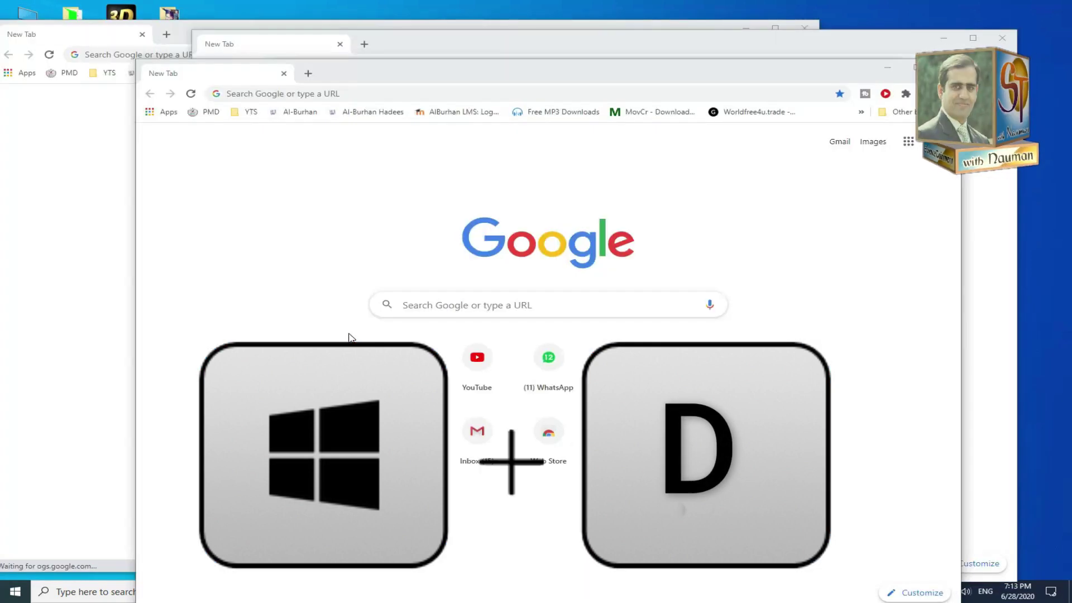
{"action": "key", "text": "super+d"}
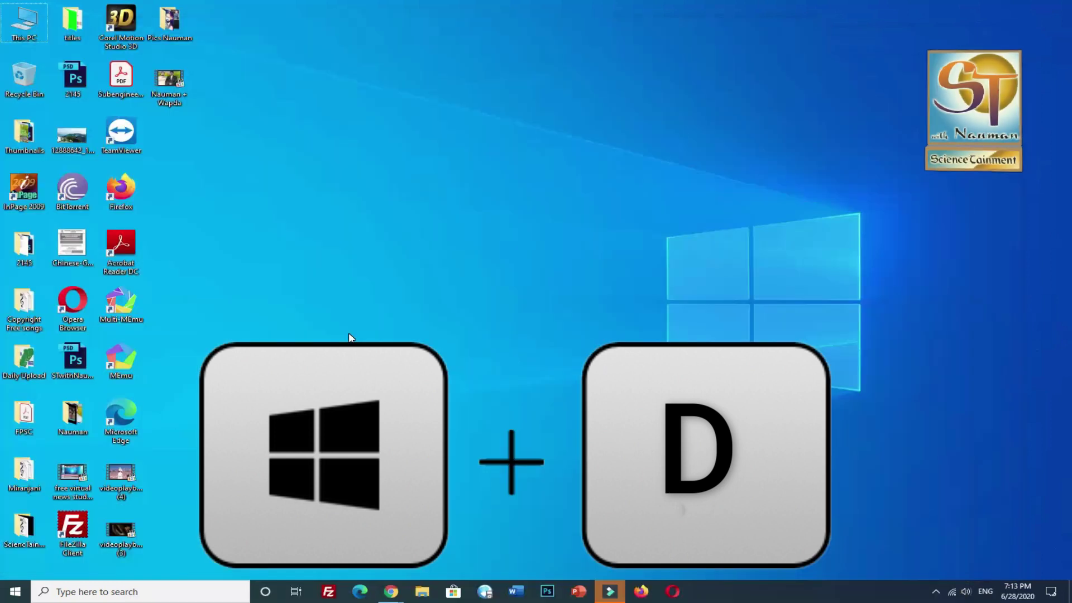
{"action": "key", "text": "super+d"}
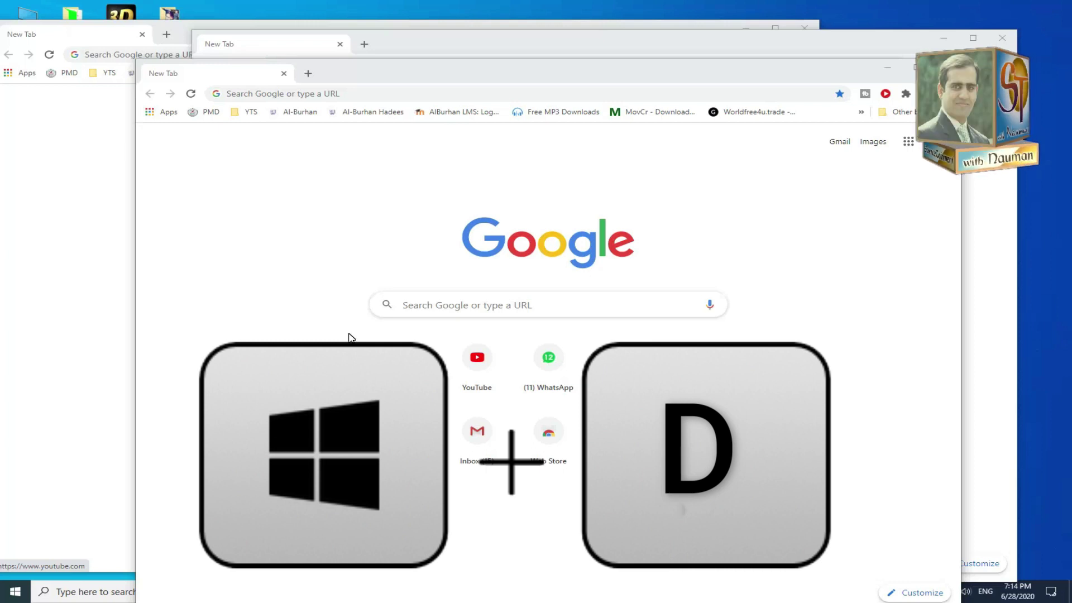
{"action": "key", "text": "super+d"}
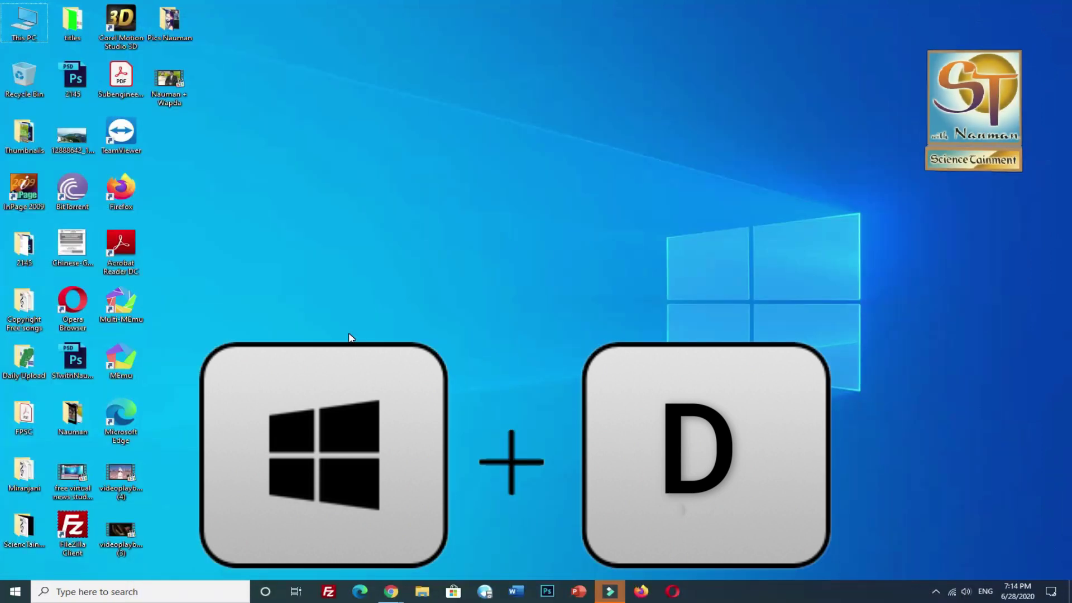
{"action": "key", "text": "super+d"}
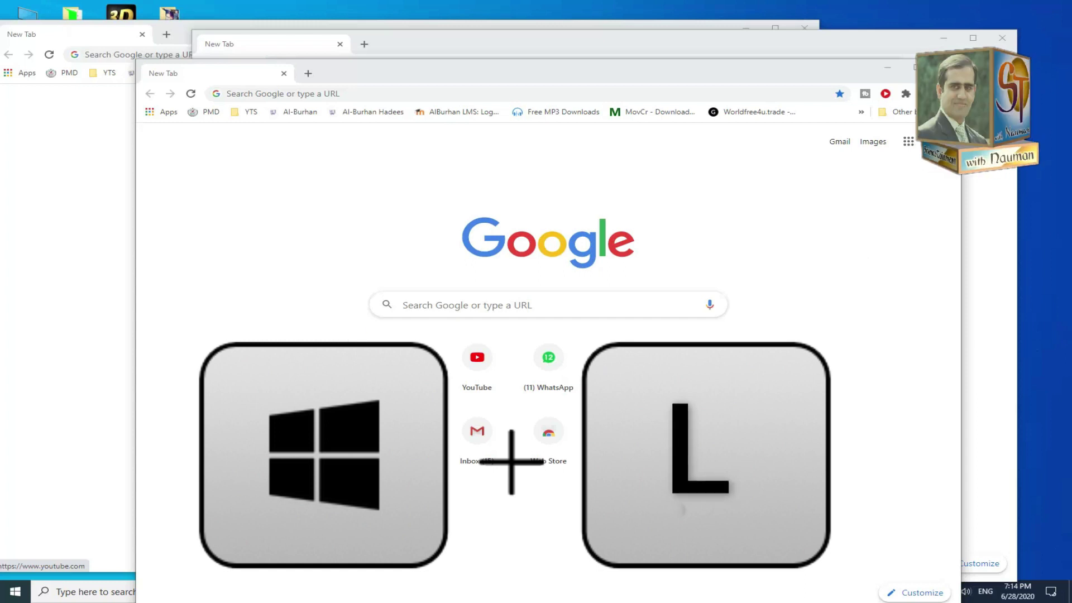
{"action": "key", "text": "super+l"}
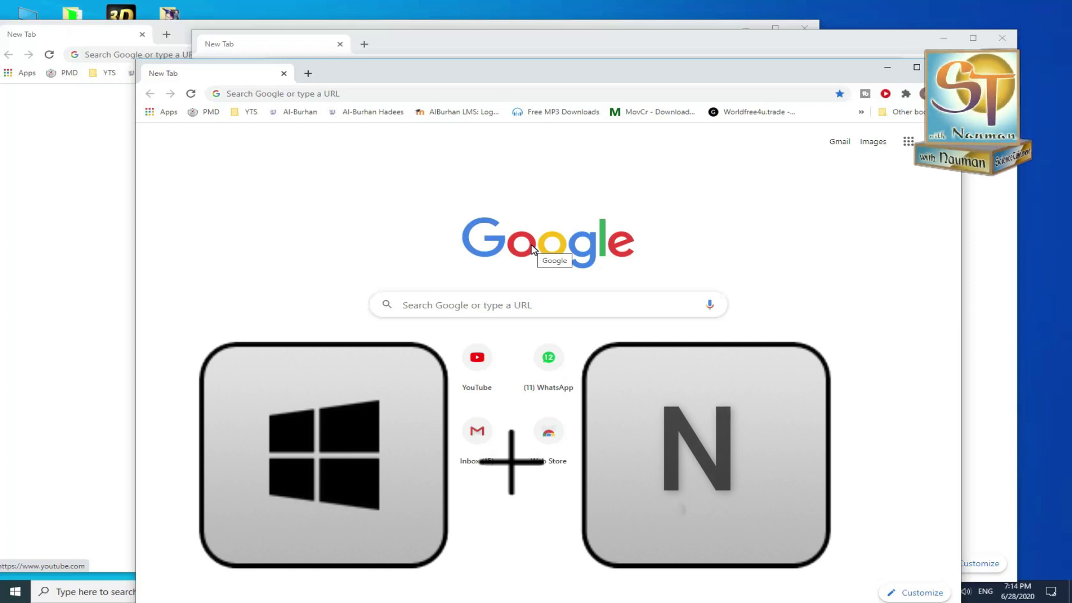
{"action": "key", "text": "super+n"}
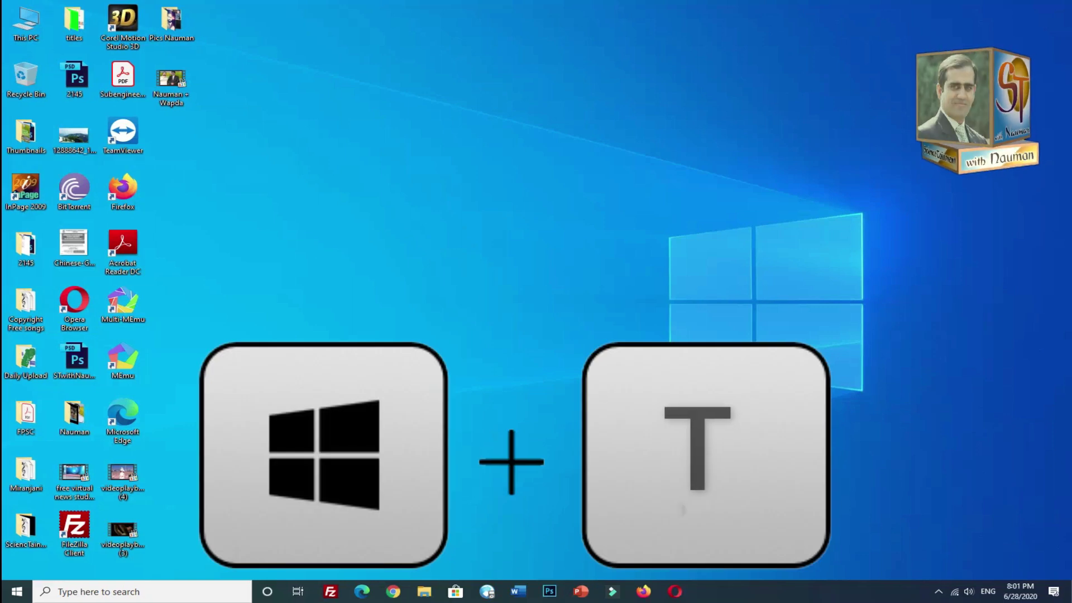
Cycle the focus repeatedly through the apps pinned to the taskbar, from FileZilla to Opera, without opening any
{"action": "key", "text": "super+t"}
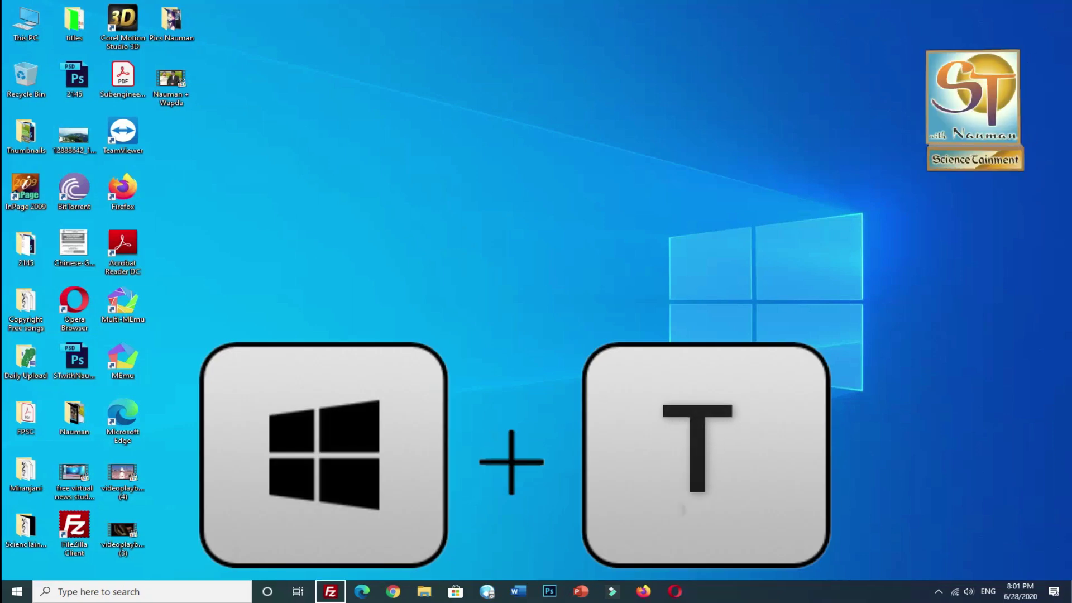
{"action": "key", "text": "super+t"}
{"action": "key", "text": "super+t"}
{"action": "key", "text": "super+t"}
{"action": "key", "text": "super+t"}
{"action": "key", "text": "super+t"}
{"action": "key", "text": "super+t"}
{"action": "key", "text": "super+t"}
{"action": "key", "text": "super+t"}
{"action": "key", "text": "super+t"}
{"action": "key", "text": "super+t"}
{"action": "key", "text": "super+t"}
{"action": "key", "text": "super+t"}
{"action": "key", "text": "super+t"}
{"action": "key", "text": "super+t"}
{"action": "key", "text": "super+t"}
{"action": "key", "text": "super+t"}
{"action": "key", "text": "super+t"}
{"action": "key", "text": "super+t"}
{"action": "key", "text": "super+t"}
{"action": "key", "text": "super+t"}
{"action": "key", "text": "super+t"}
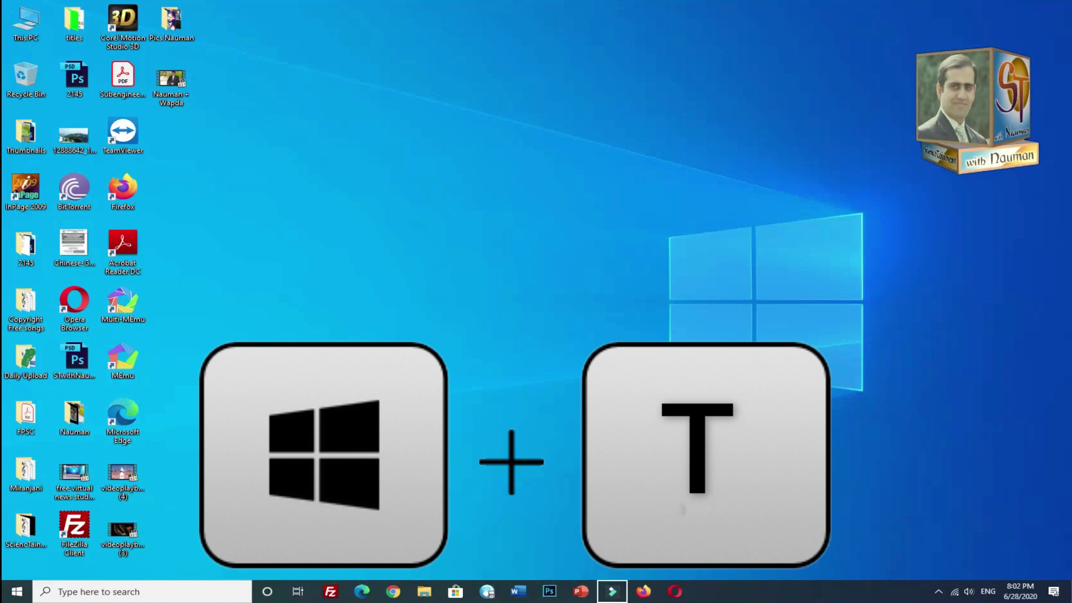
{"action": "key", "text": "super+t"}
{"action": "key", "text": "super+t"}
{"action": "key", "text": "super+t"}
{"action": "key", "text": "super+t"}
{"action": "key", "text": "super+t"}
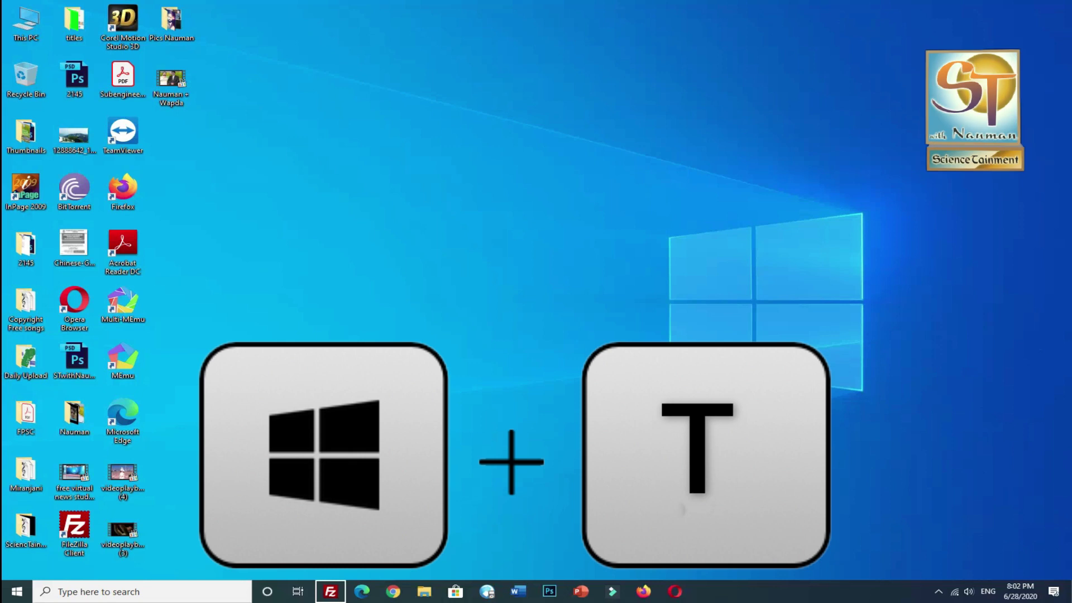
{"action": "key", "text": "super+t"}
{"action": "key", "text": "super+t"}
{"action": "key", "text": "super+t"}
{"action": "key", "text": "super+t"}
{"action": "key", "text": "super+t"}
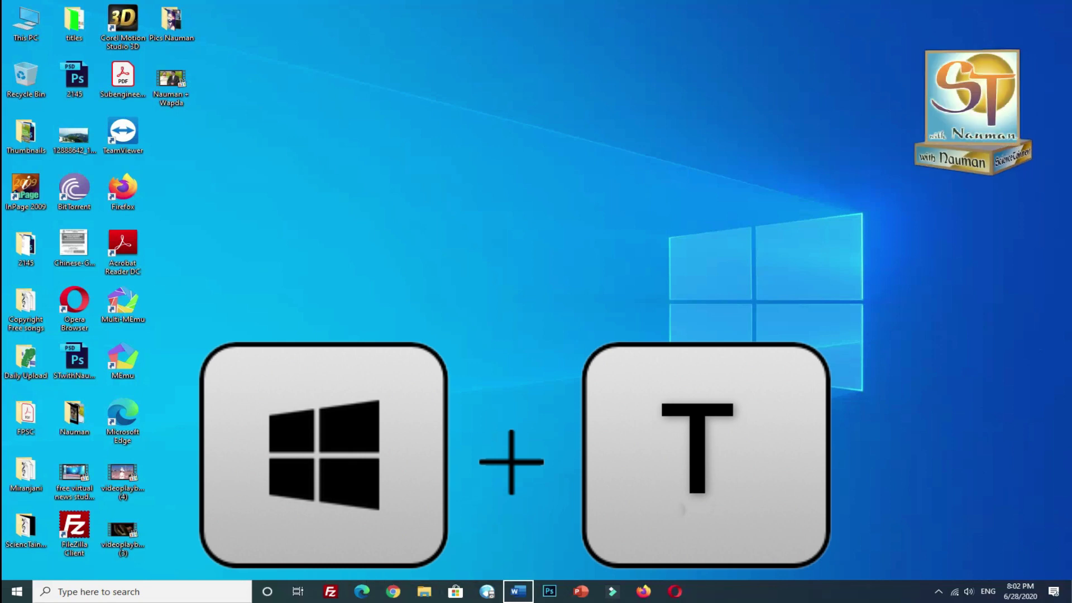
{"action": "key", "text": "super+t"}
{"action": "key", "text": "super+t"}
{"action": "key", "text": "super+t"}
{"action": "key", "text": "super+t"}
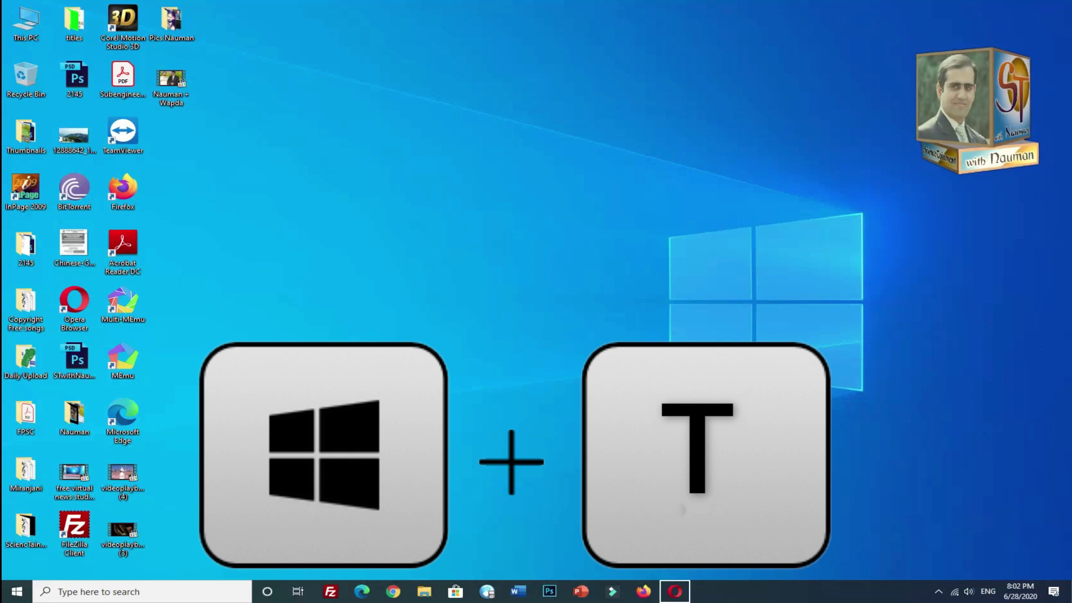
{"action": "key", "text": "super+t"}
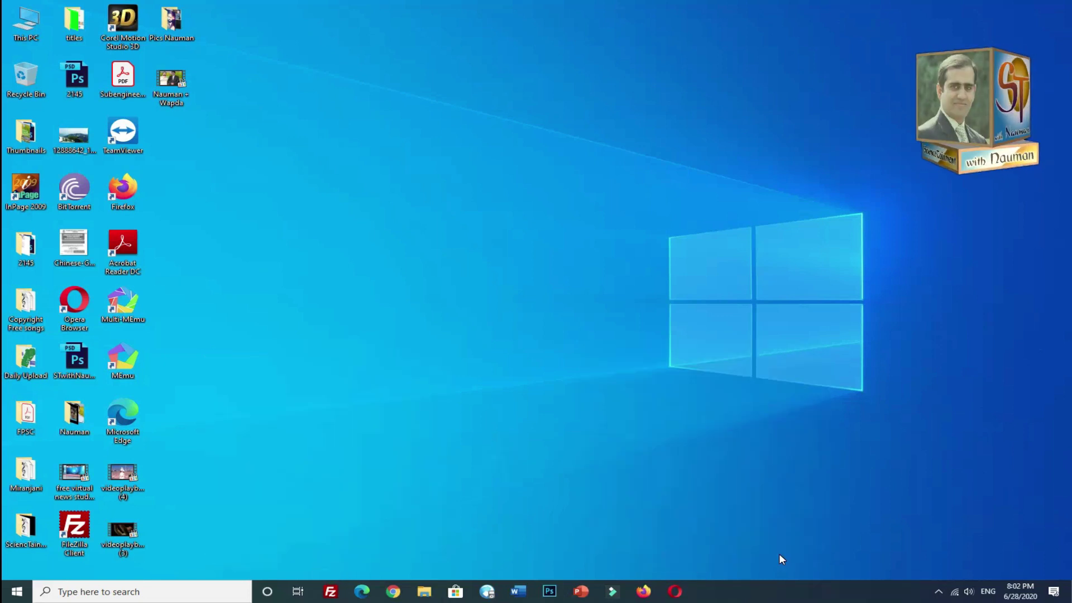
Open the Windows voice dictation bar over the desktop
{"action": "key", "text": "super+h"}
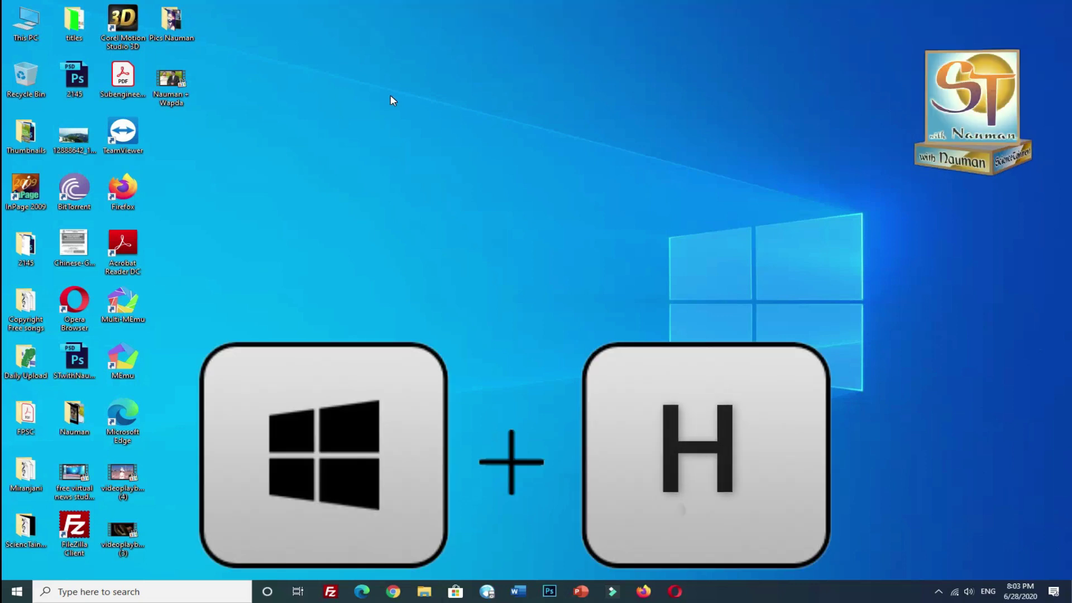
{"action": "key", "text": "super+h"}
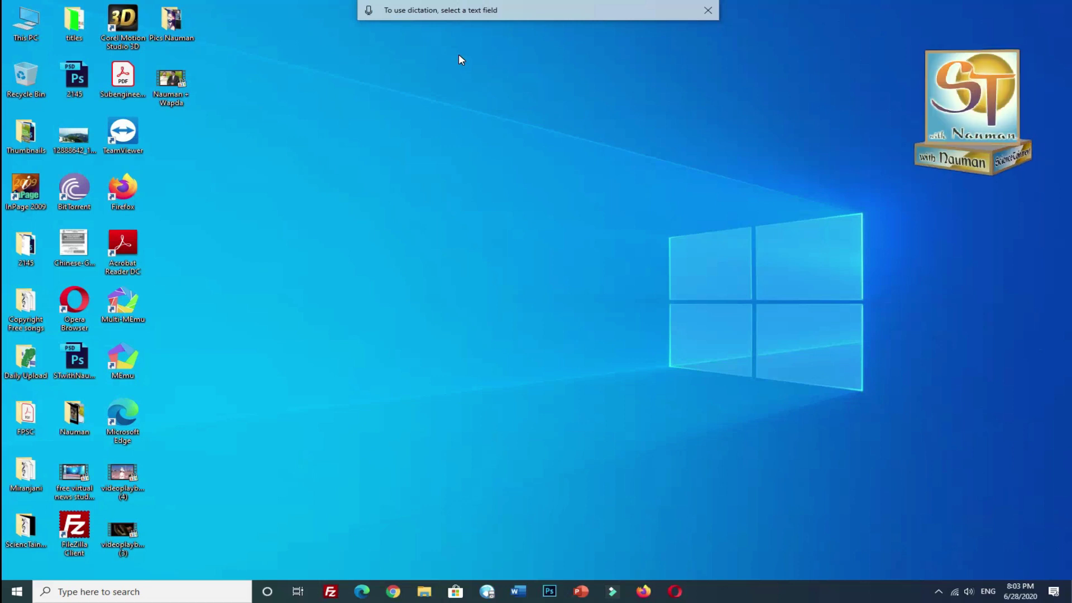
Close the voice dictation bar and toggle it on and off again over the desktop, leaving it closed
{"action": "key", "text": "super+h"}
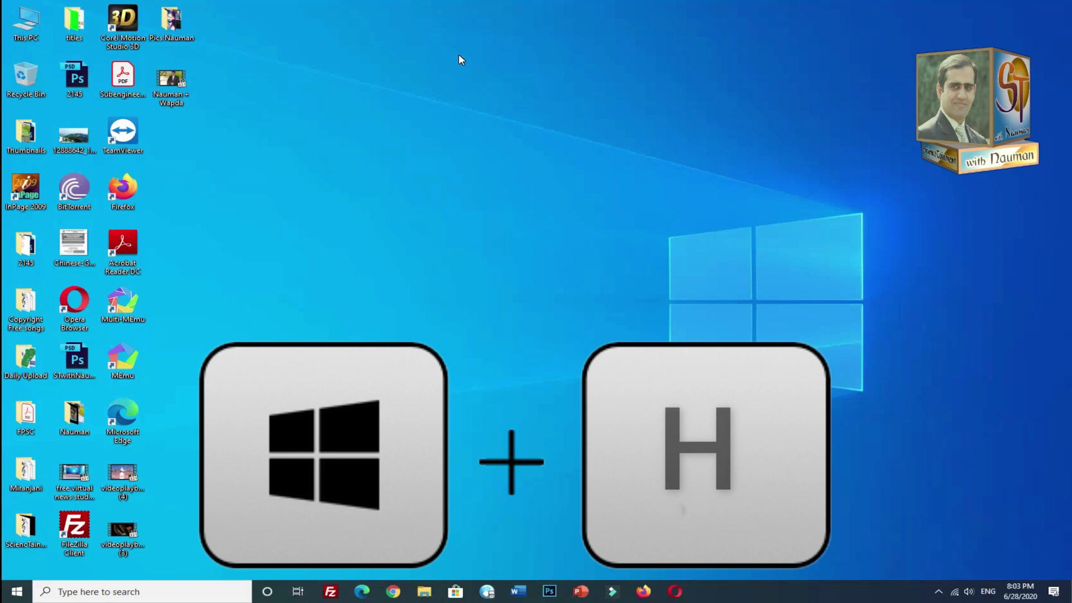
{"action": "key", "text": "super+h"}
{"action": "key", "text": "super+h"}
{"action": "key", "text": "super+h"}
{"action": "key", "text": "super+h"}
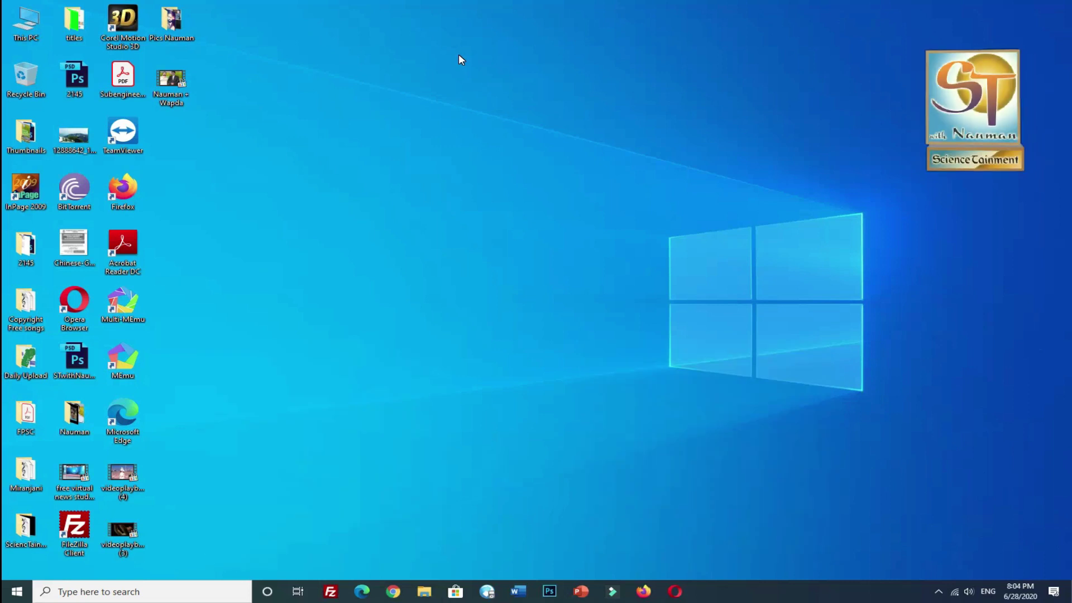
Open File Explorer and close it, and do the same with the Windows Settings home page
{"action": "key", "text": "super+e"}
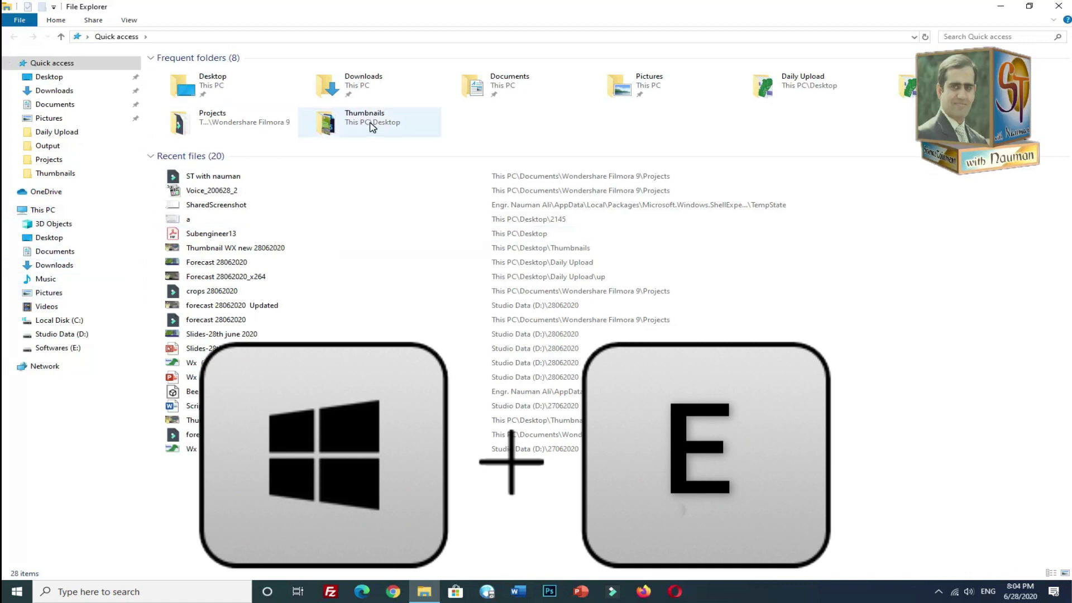
{"action": "key", "text": "super+e"}
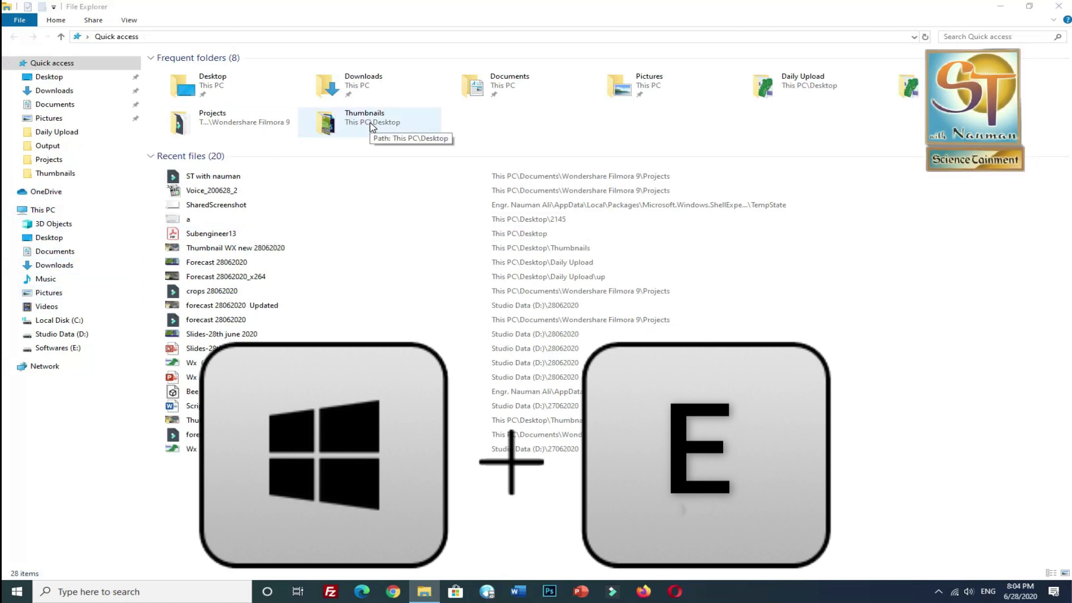
{"action": "left_click", "coordinate": [1059, 9]}
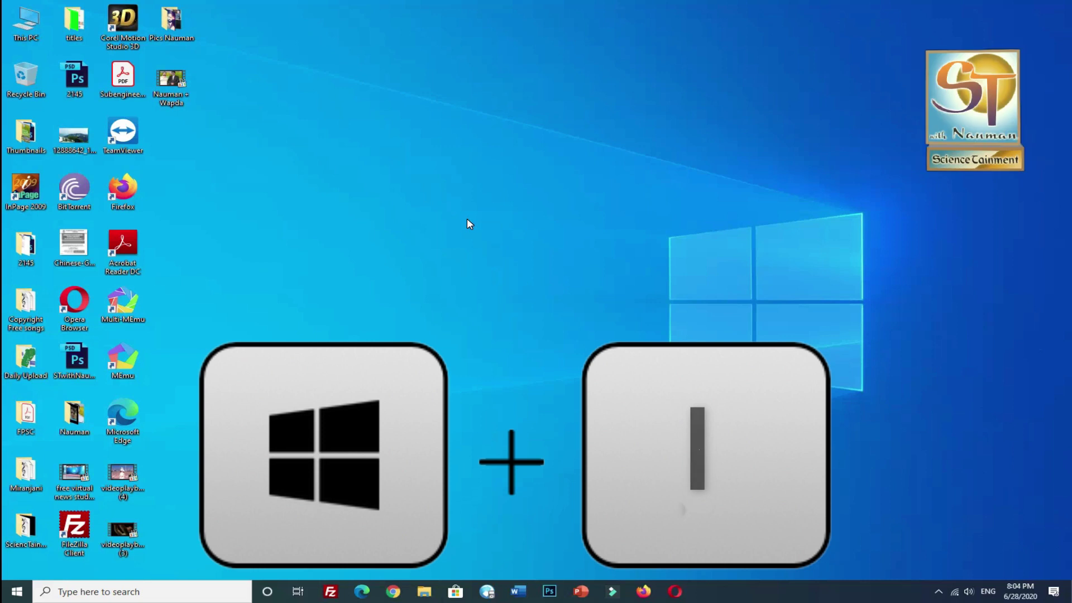
{"action": "key", "text": "super+i"}
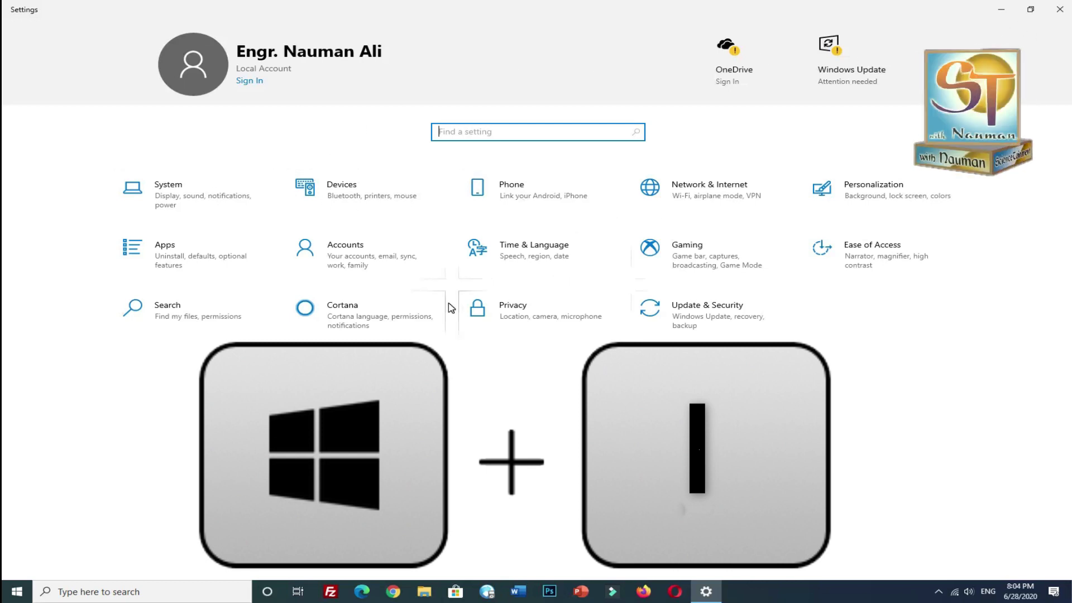
{"action": "left_click", "coordinate": [1061, 9]}
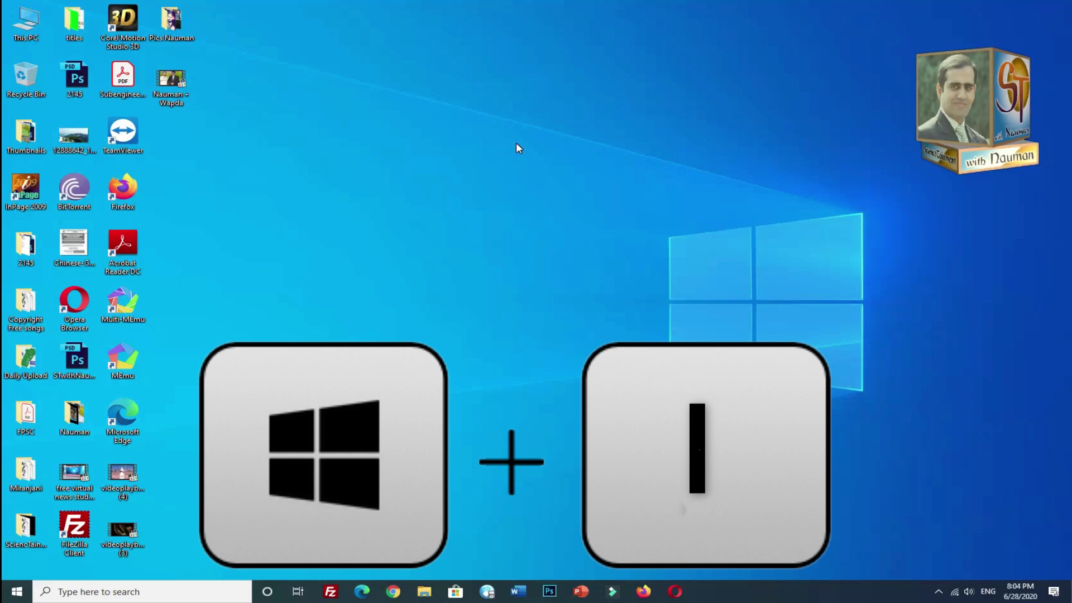
Launch Calculator by running calc from the Run dialog and close it, and open and dismiss the Run dialog once more
{"action": "key", "text": "super+r"}
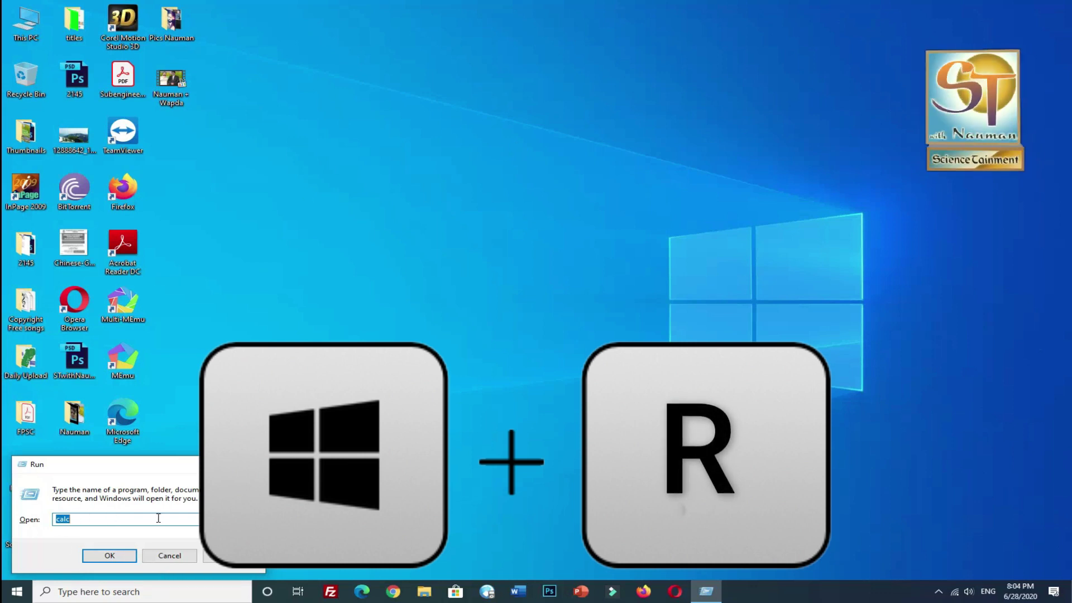
{"action": "left_click", "coordinate": [106, 557]}
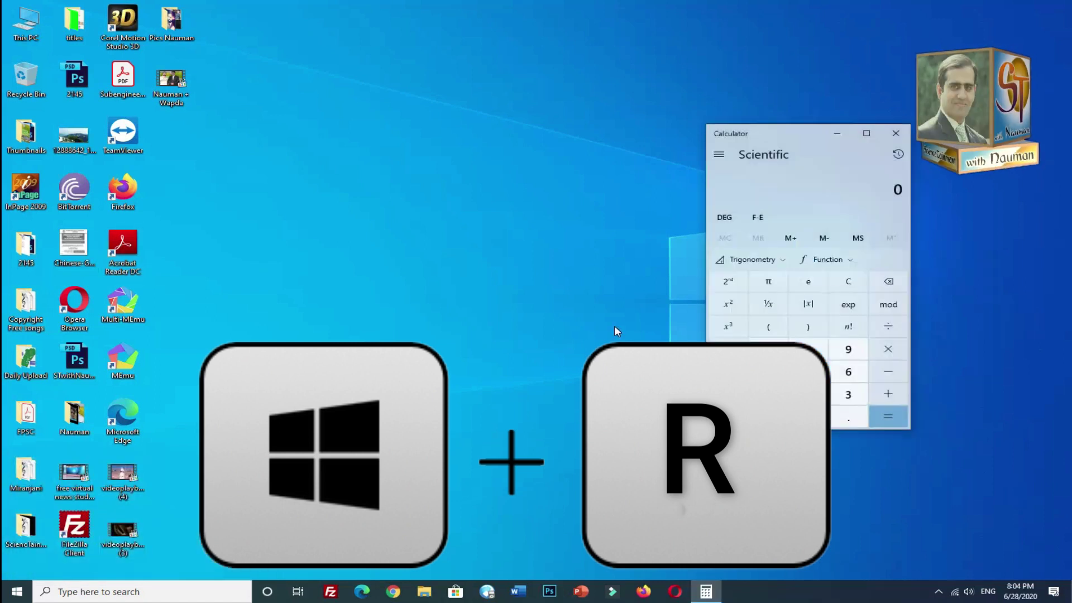
{"action": "left_click", "coordinate": [897, 134]}
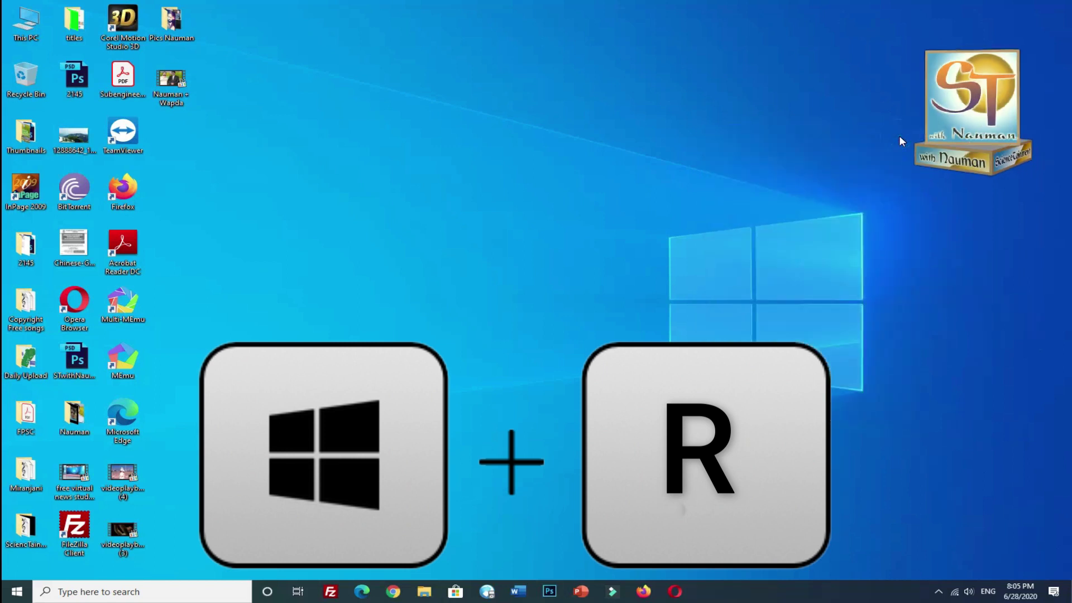
{"action": "key", "text": "super+r"}
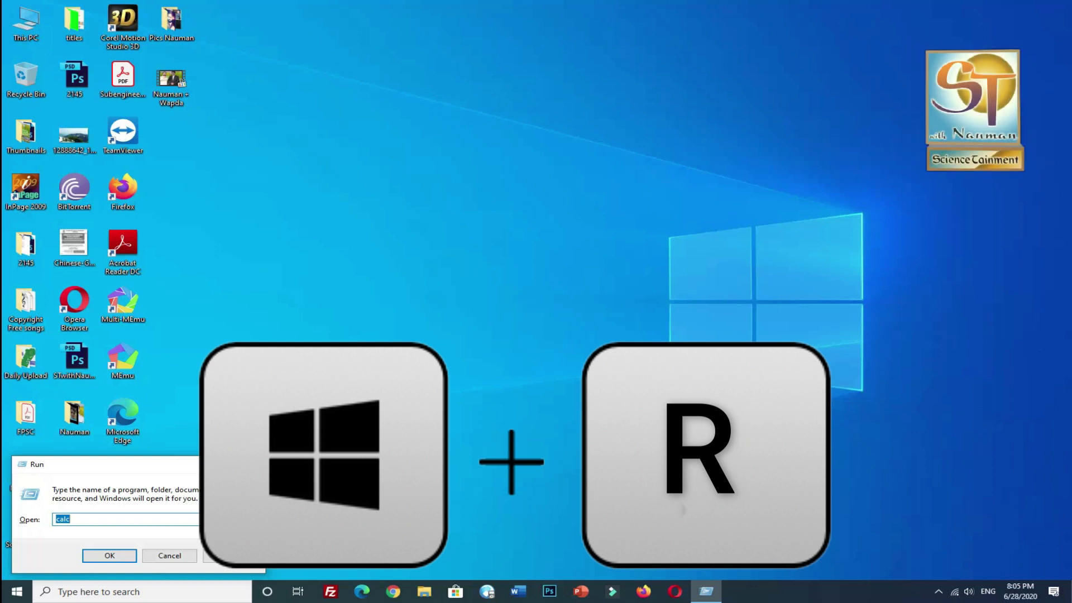
{"action": "left_click", "coordinate": [253, 464]}
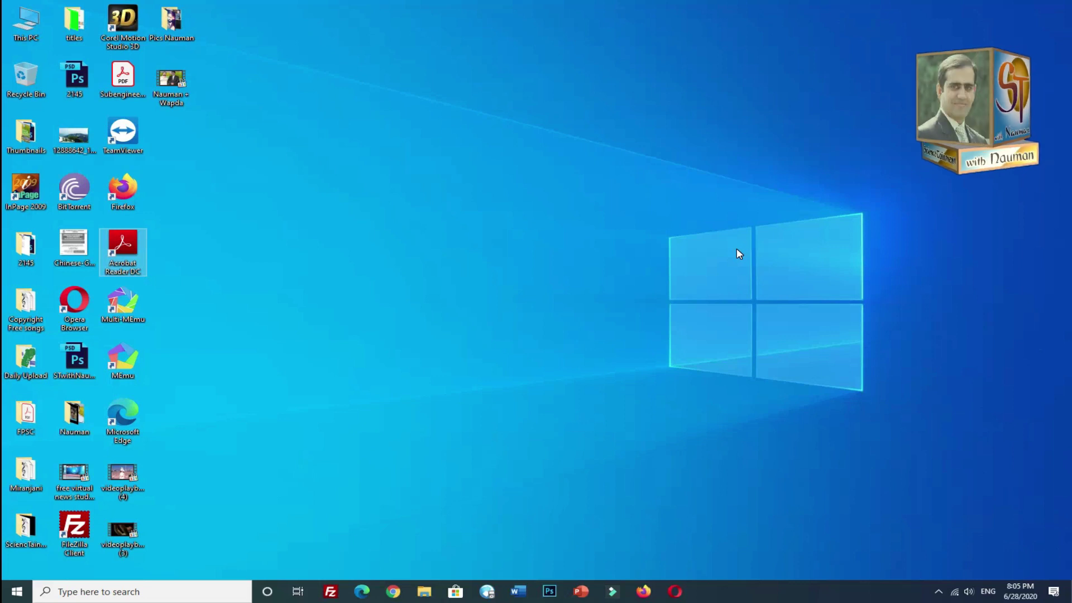
Show the Connect pane for wireless display and audio devices twice, dismissing it each time
{"action": "key", "text": "super+k"}
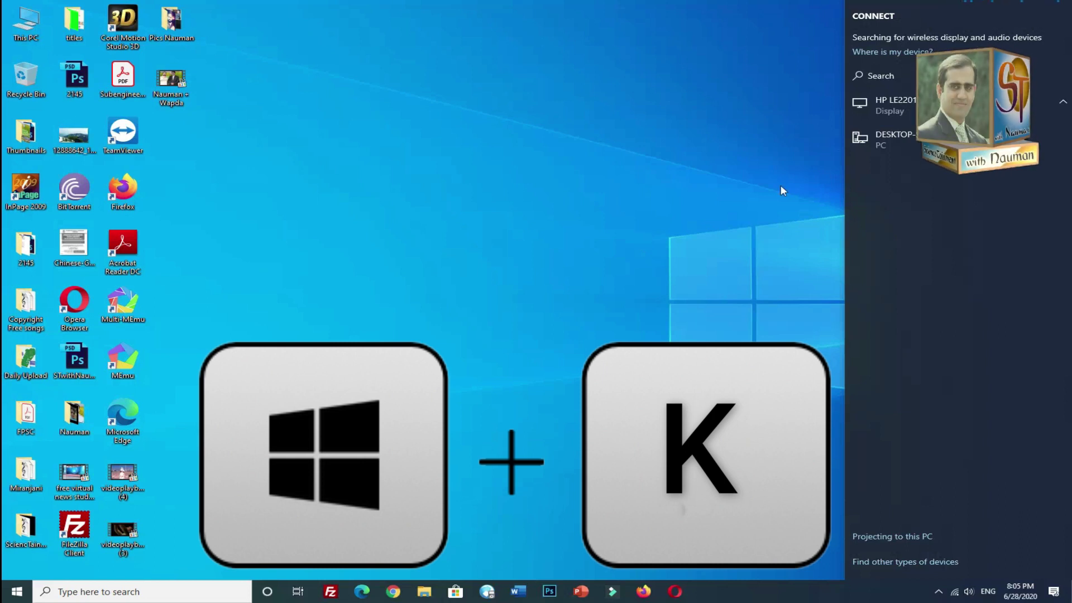
{"action": "left_click", "coordinate": [721, 338]}
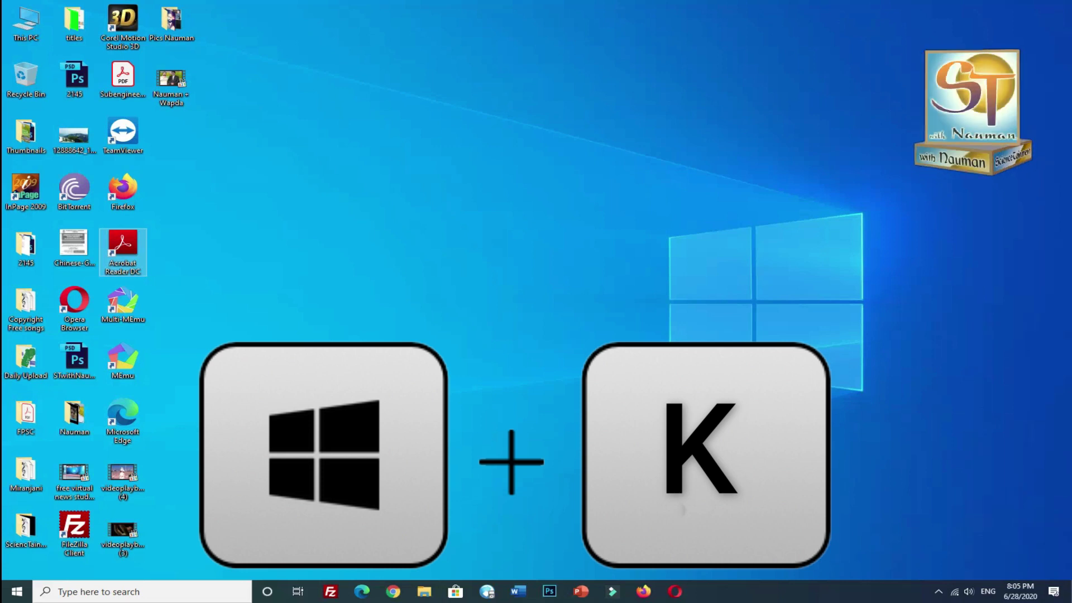
{"action": "key", "text": "super+k"}
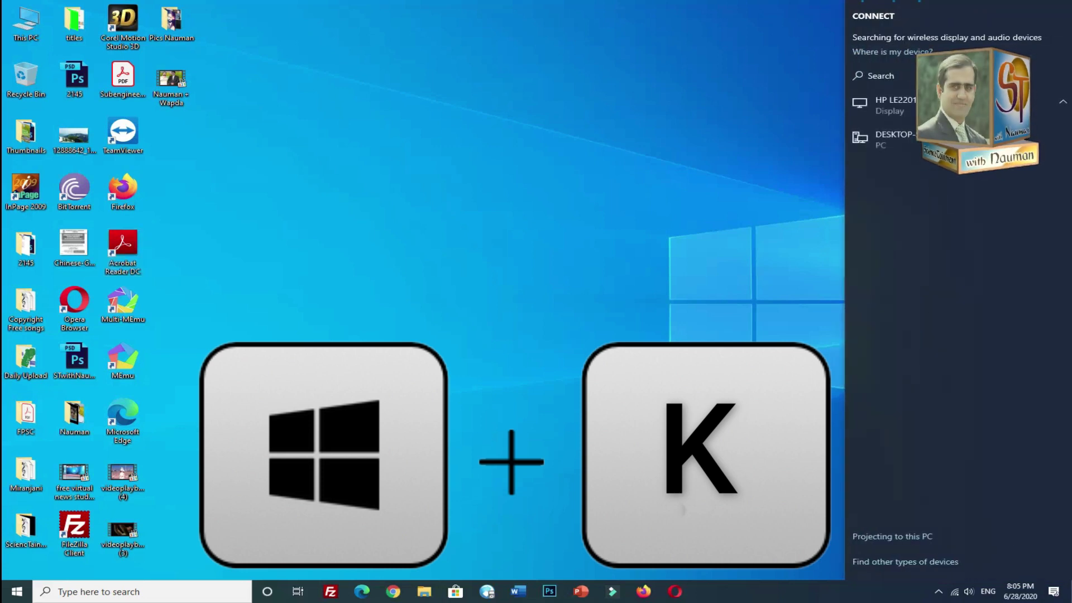
{"action": "key", "text": "super+k"}
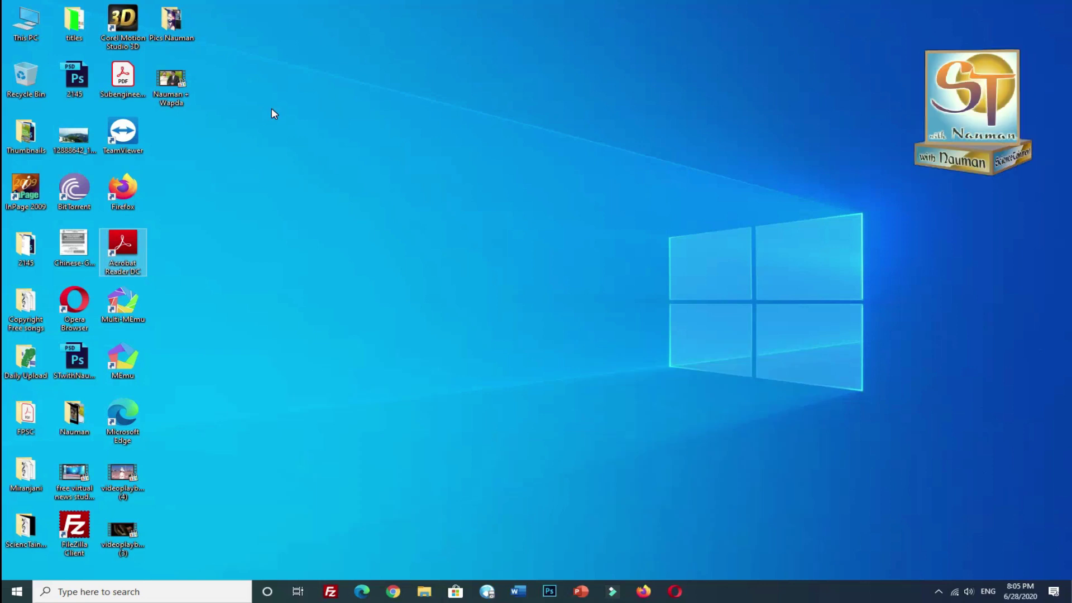
Show the quick link menu with Device Manager, Task Manager and other system tools twice, dismissing it each time
{"action": "key", "text": "super+x"}
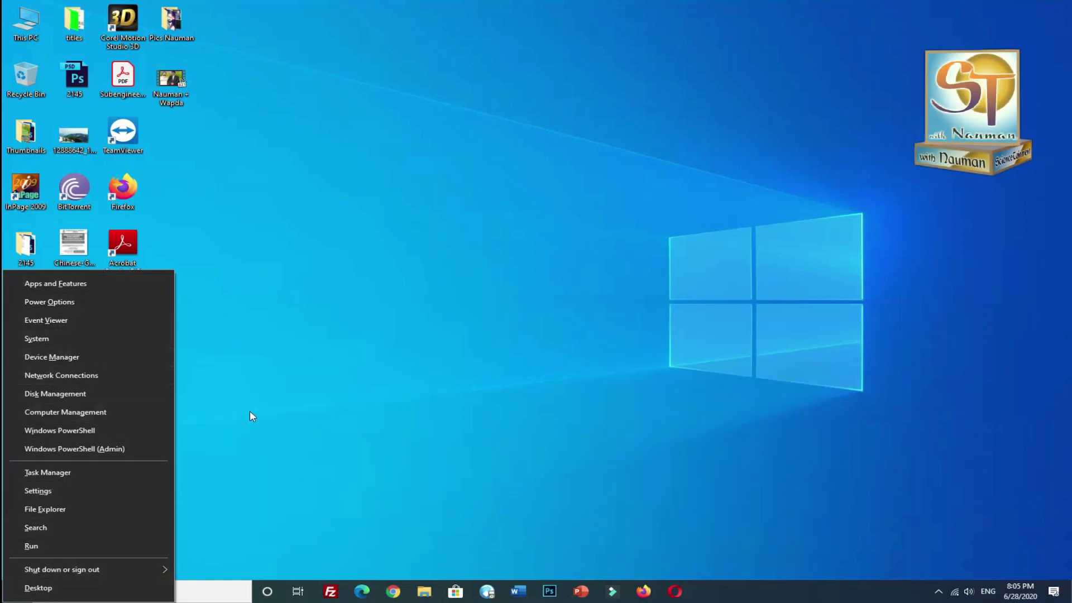
{"action": "left_click", "coordinate": [252, 417]}
{"action": "key", "text": "super+x"}
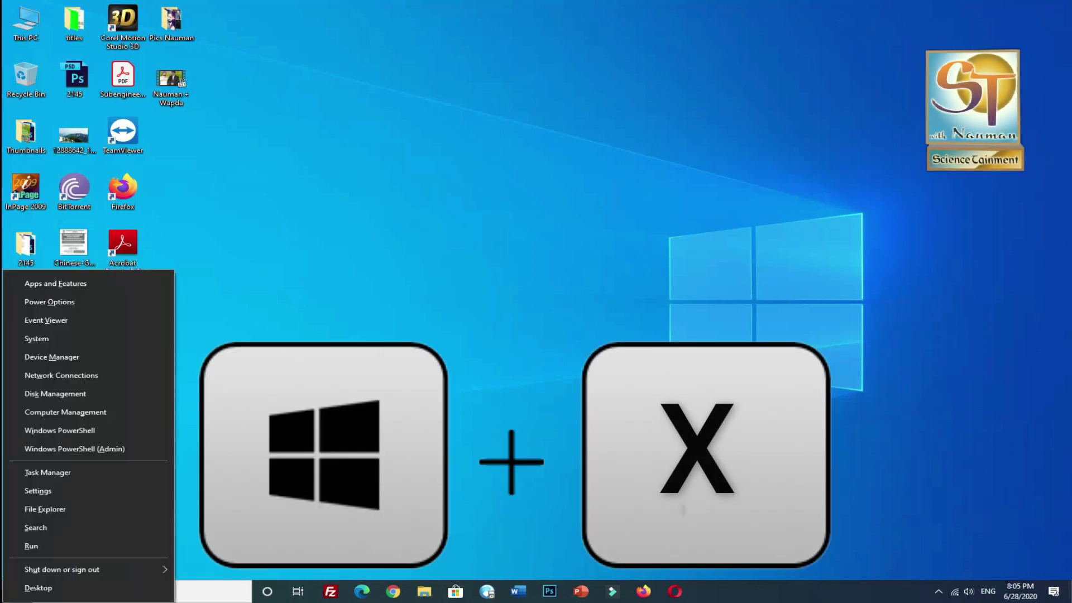
{"action": "left_click", "coordinate": [286, 395]}
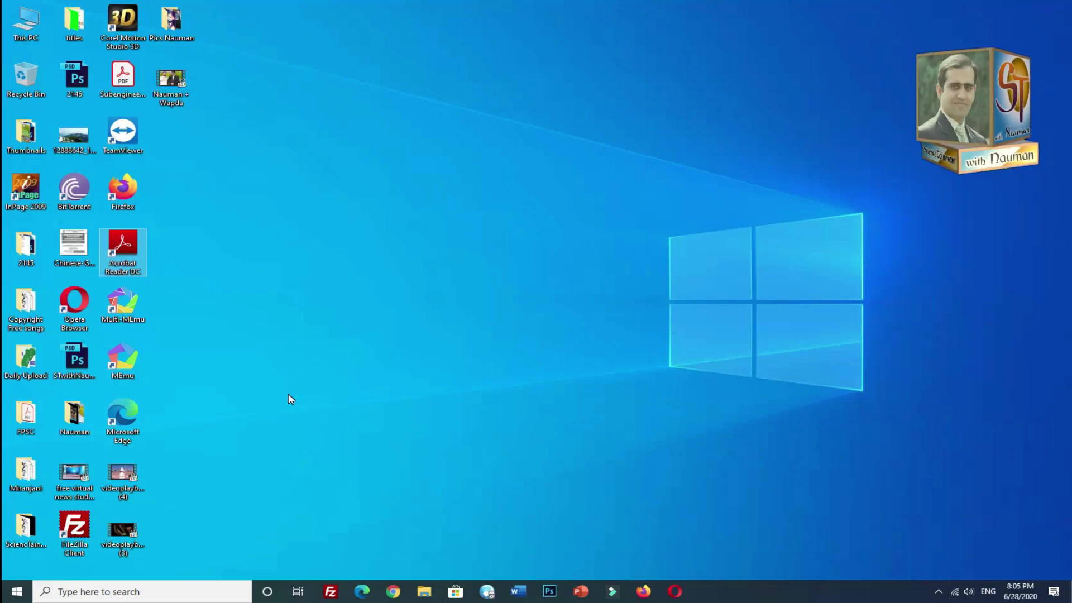
Open the clipboard history to view the copied items, and dismiss it without pasting anything
{"action": "key", "text": "super+v"}
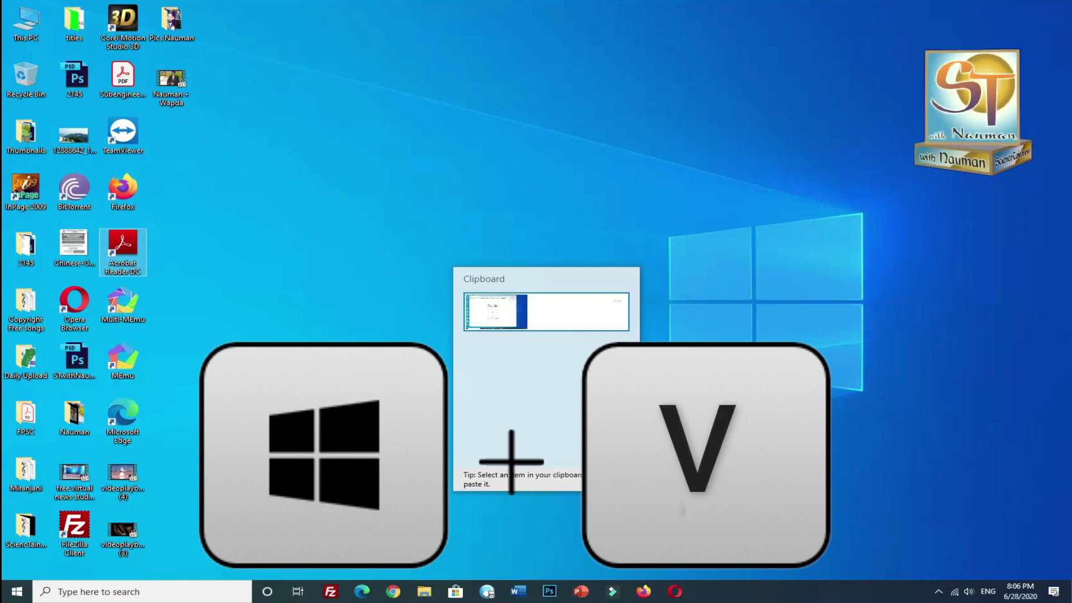
{"action": "left_click", "coordinate": [557, 275]}
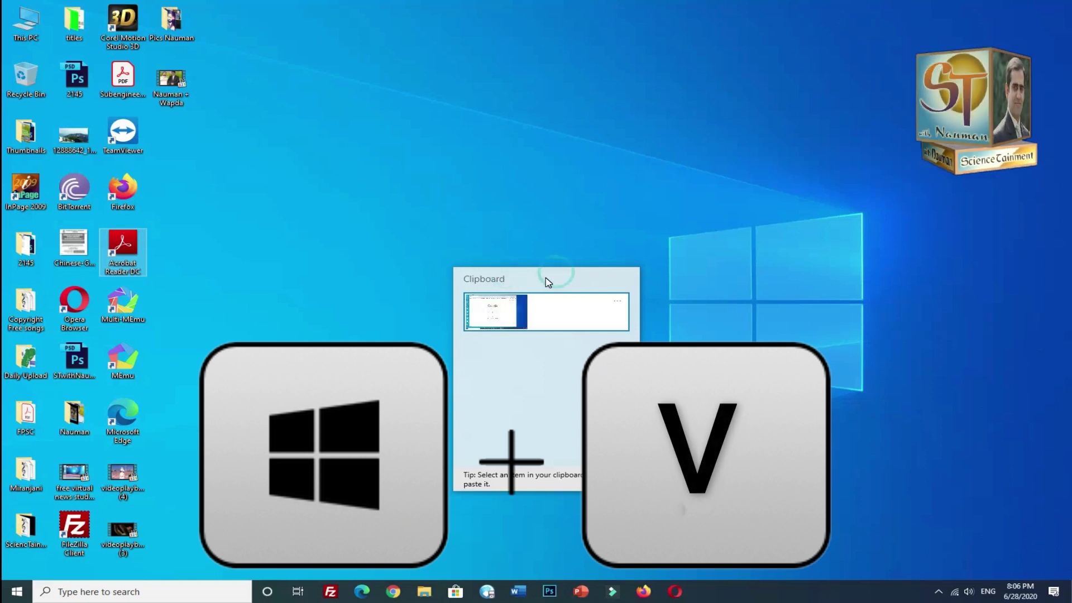
{"action": "left_click", "coordinate": [482, 273]}
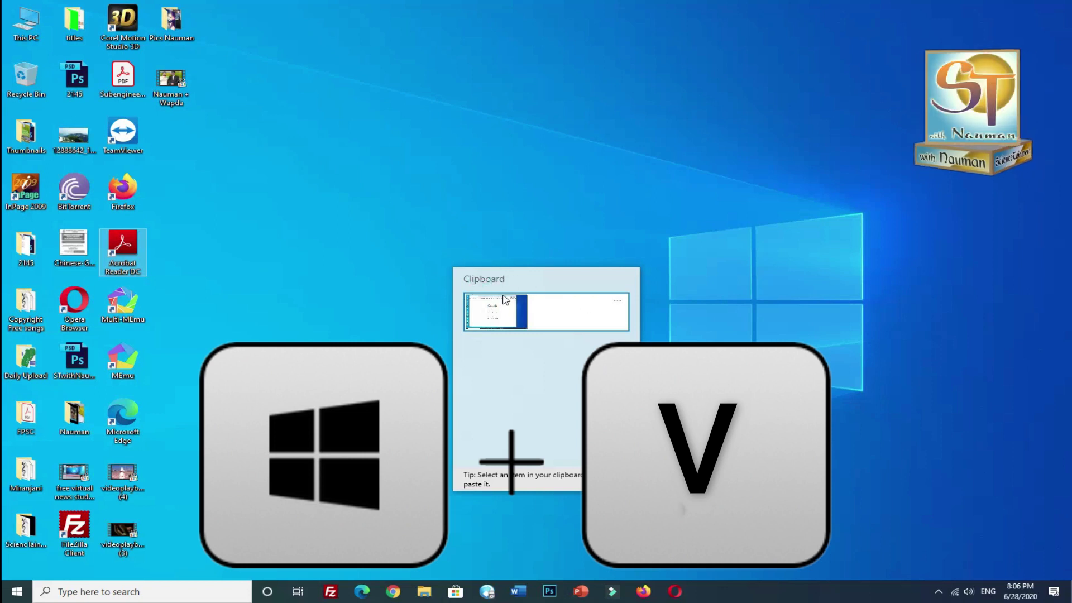
{"action": "left_click", "coordinate": [388, 309]}
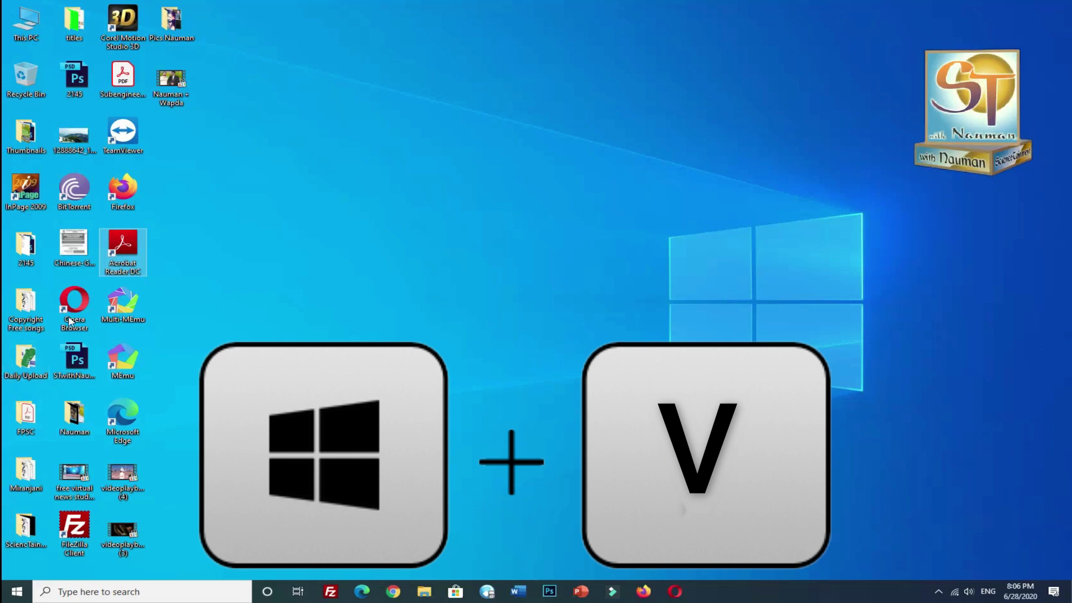
Copy the full name text of the Acrobat Reader DC desktop shortcut and leave the name unchanged
{"action": "left_click", "coordinate": [119, 269]}
{"action": "double_click", "coordinate": [118, 264]}
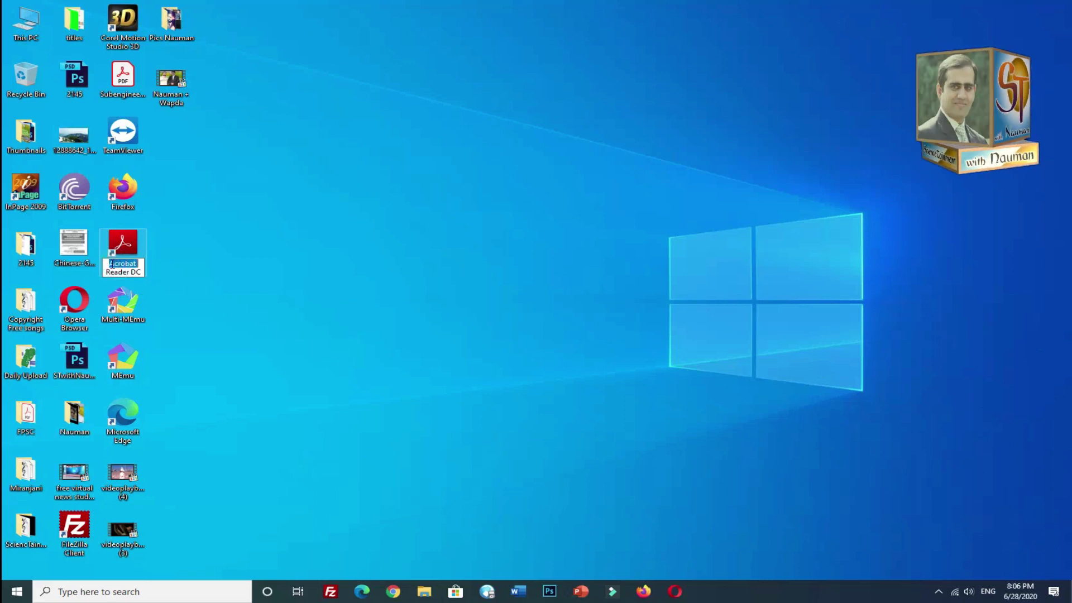
{"action": "left_click_drag", "start_coordinate": [109, 264], "coordinate": [140, 264]}
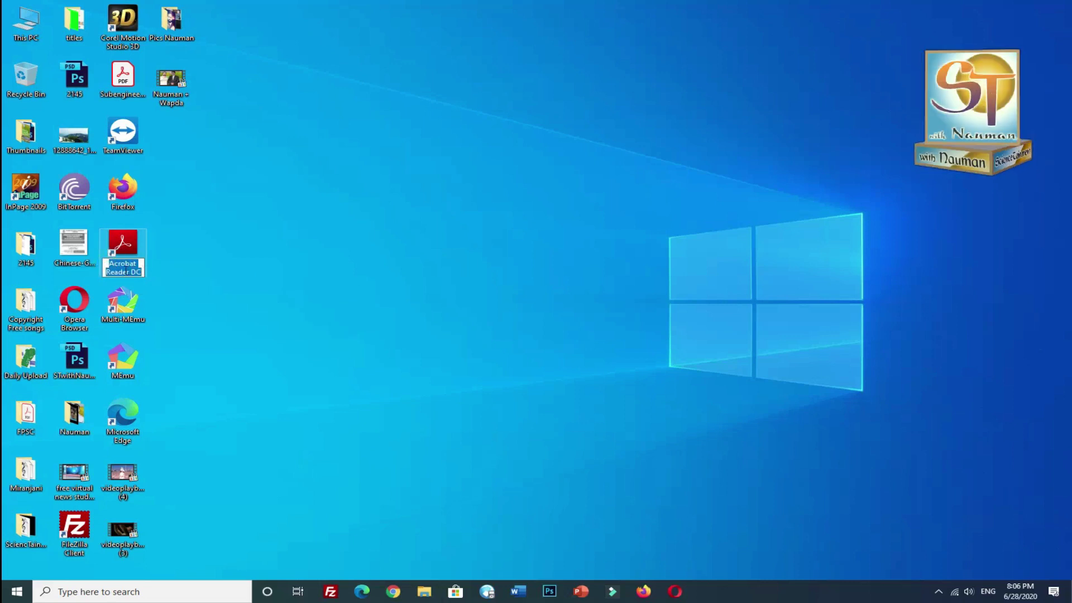
{"action": "right_click", "coordinate": [125, 269]}
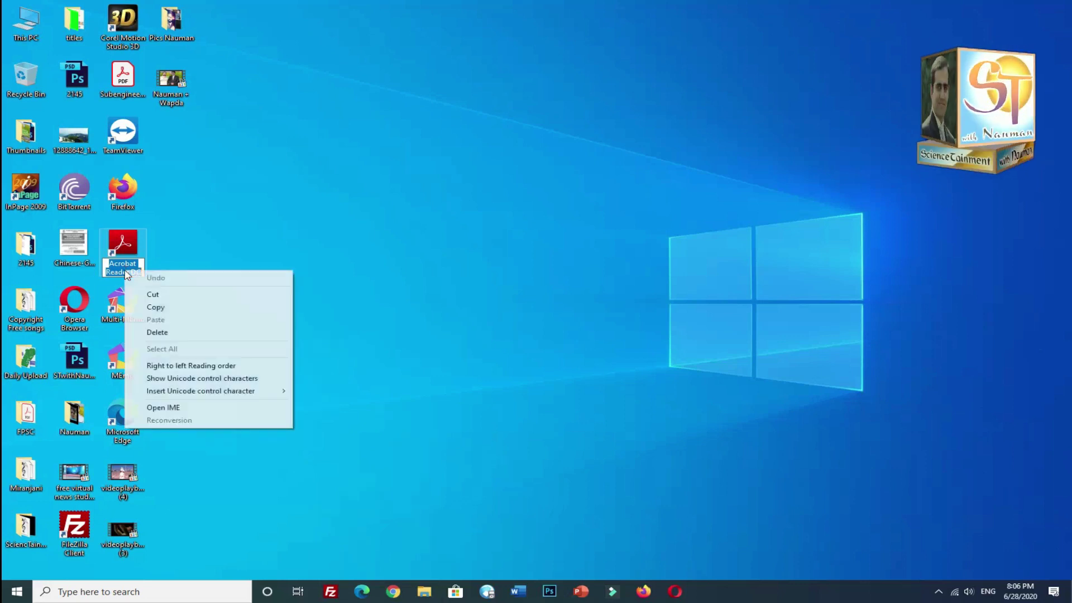
{"action": "left_click", "coordinate": [162, 308]}
{"action": "left_click", "coordinate": [343, 314]}
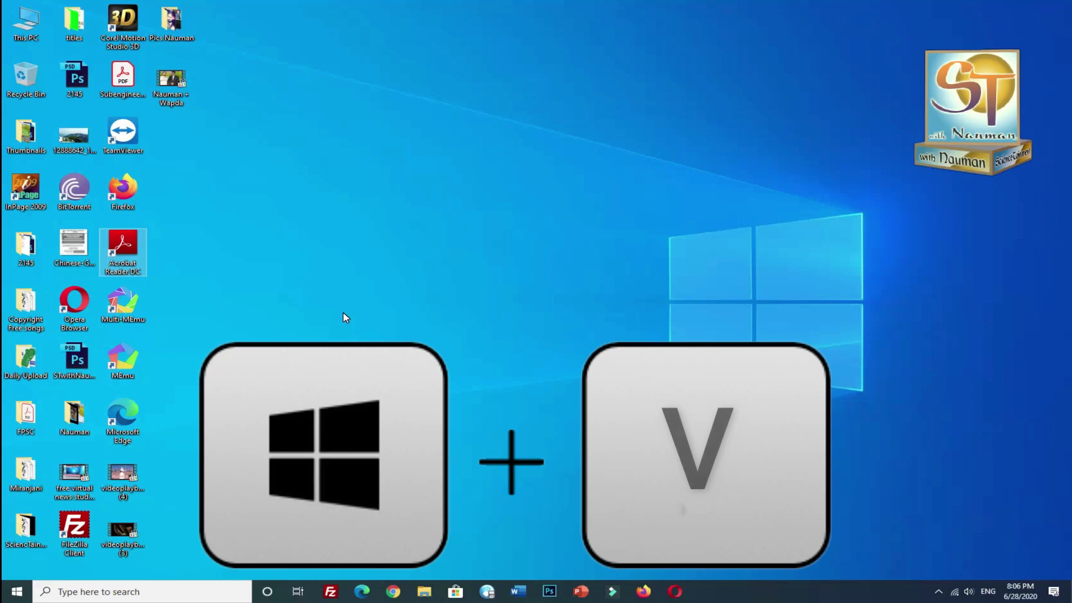
Open the clipboard history, clear all of its items, and close it
{"action": "key", "text": "super+v"}
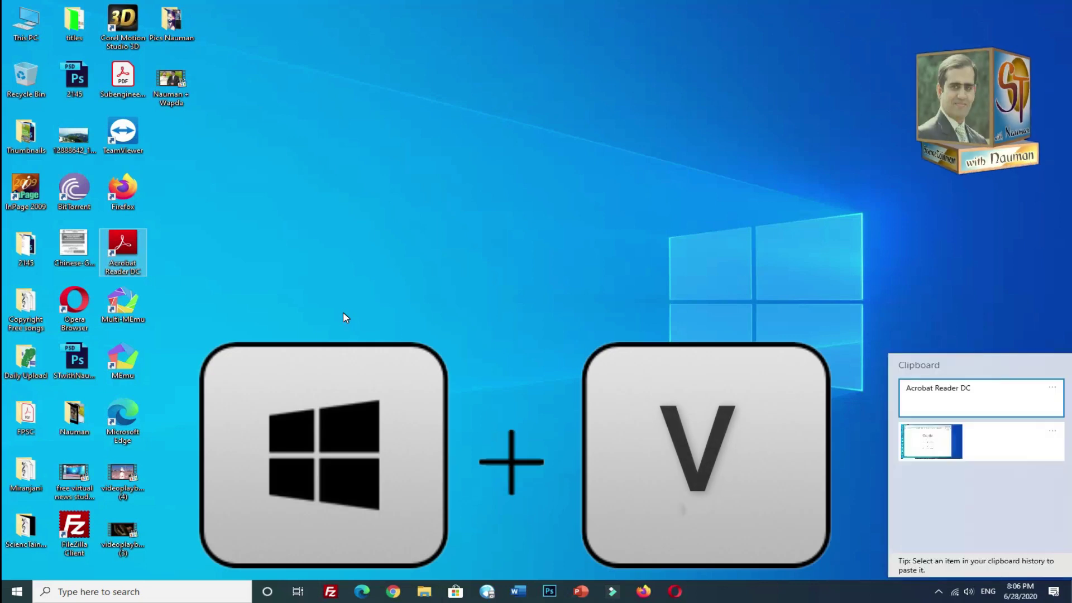
{"action": "left_click", "coordinate": [1053, 388]}
{"action": "left_click", "coordinate": [1028, 453]}
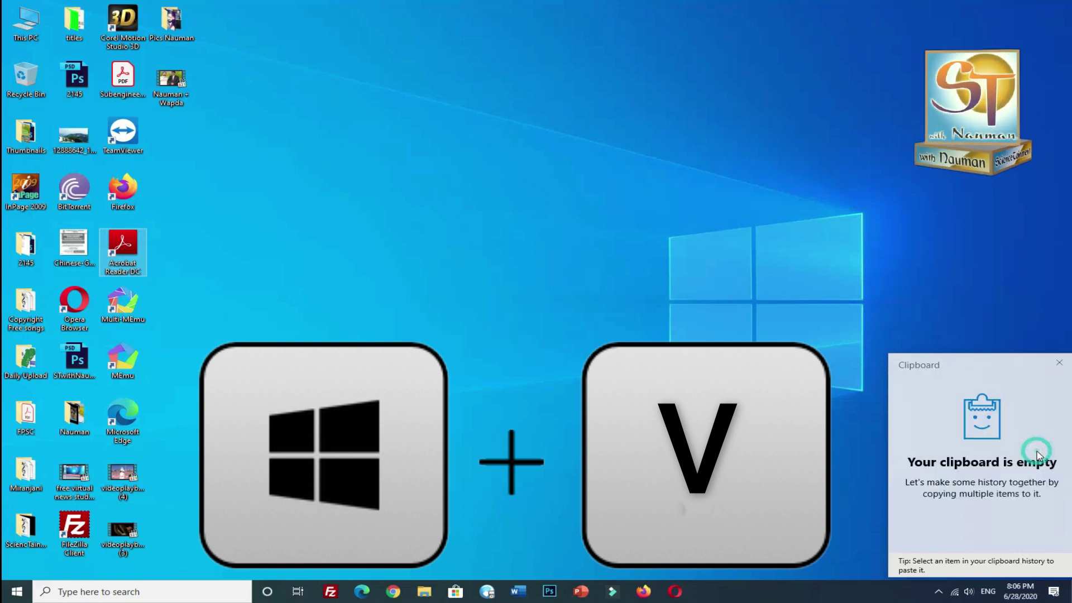
{"action": "key", "text": "Escape"}
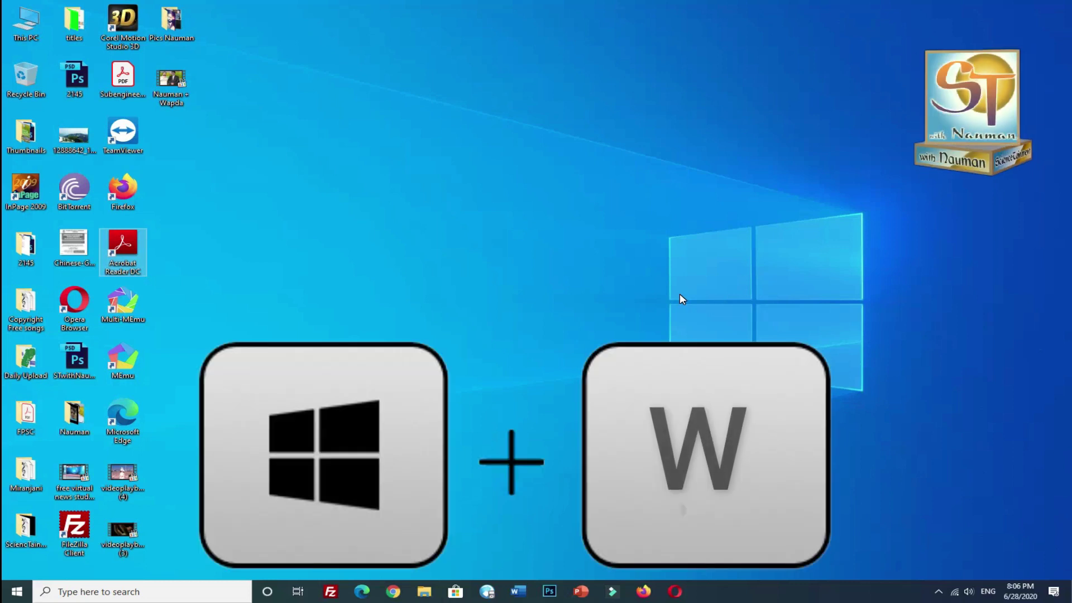
Show the Windows Ink Workspace with its Whiteboard and Fullscreen snip options twice, dismissing it each time
{"action": "key", "text": "super+w"}
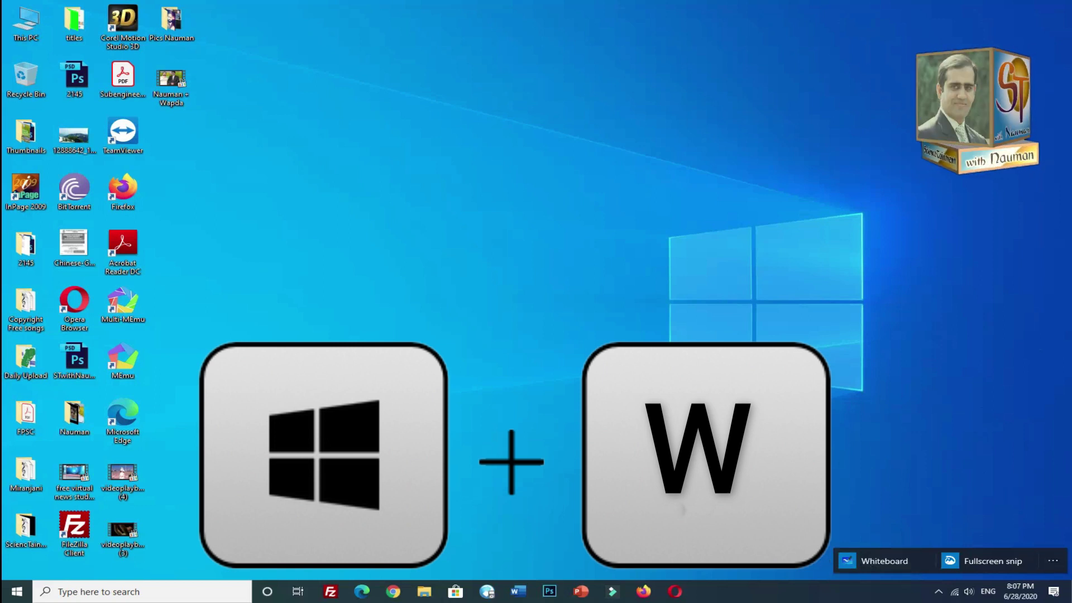
{"action": "key", "text": "Escape"}
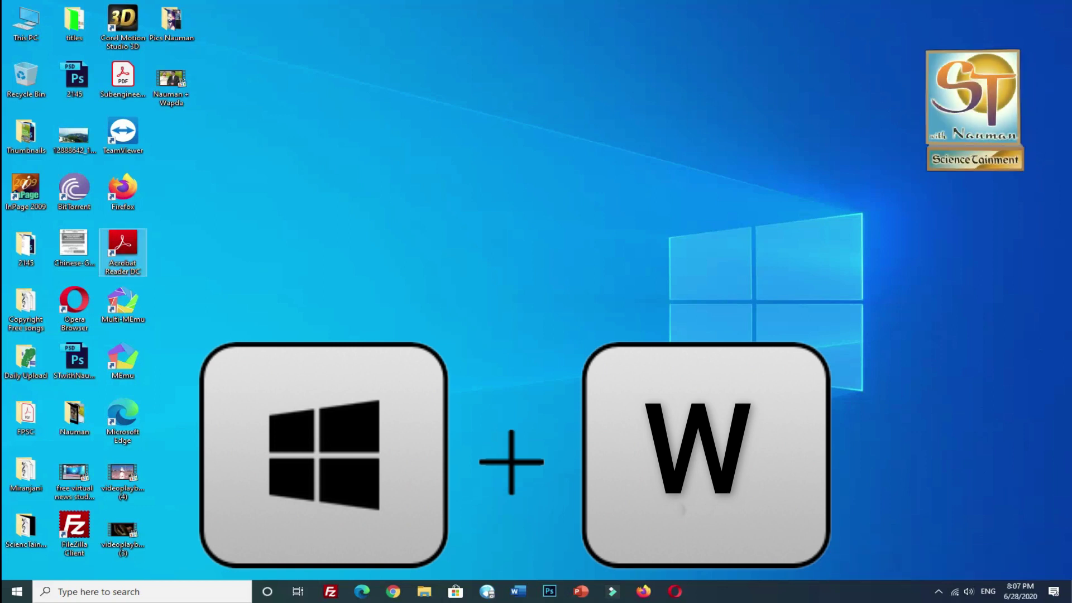
{"action": "key", "text": "super+w"}
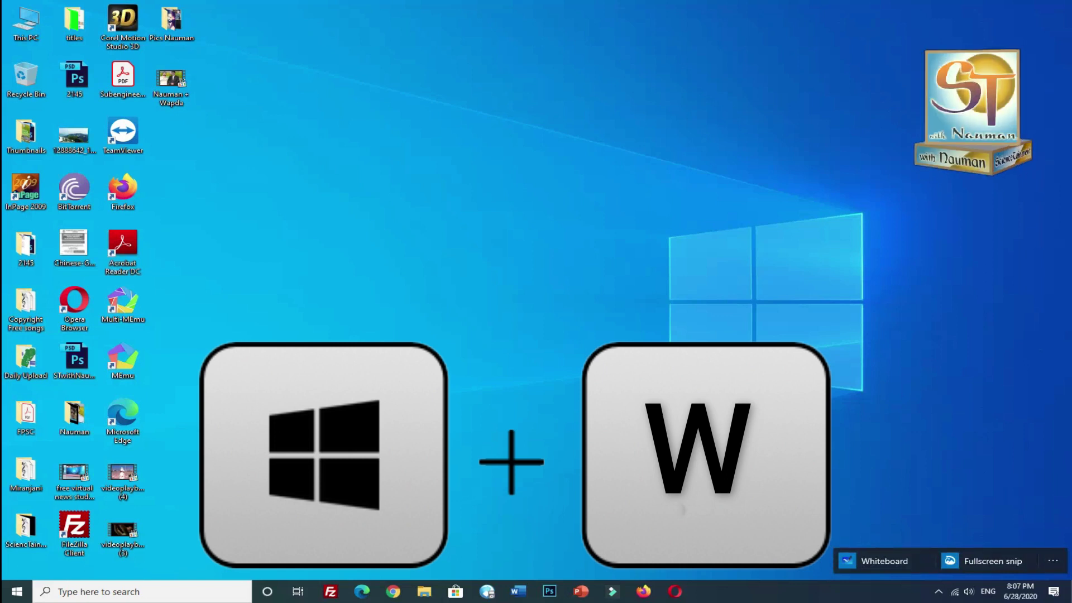
{"action": "key", "text": "Escape"}
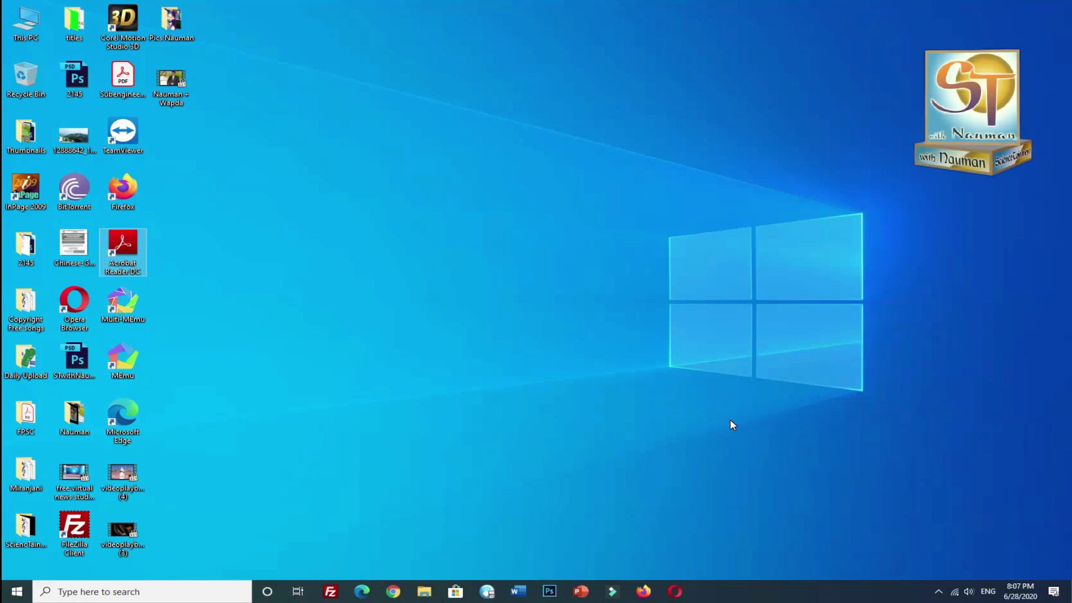
Open the Ease of Access settings on the Display page
{"action": "key", "text": "super+u"}
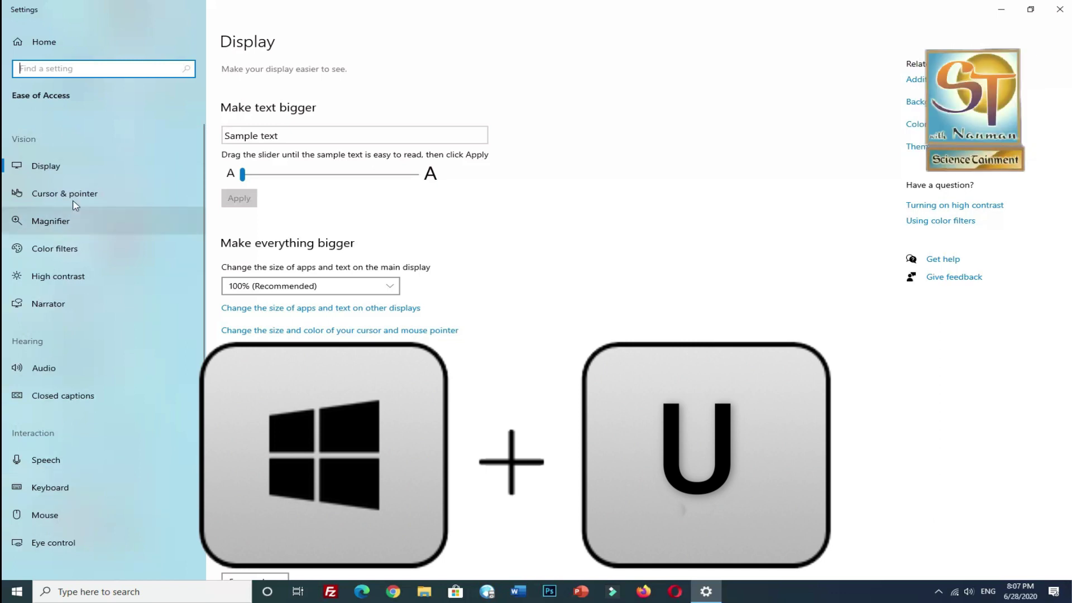
Close the Settings window, reopen the Ease of Access settings, and close them again
{"action": "left_click", "coordinate": [1060, 10]}
{"action": "key", "text": "super+u"}
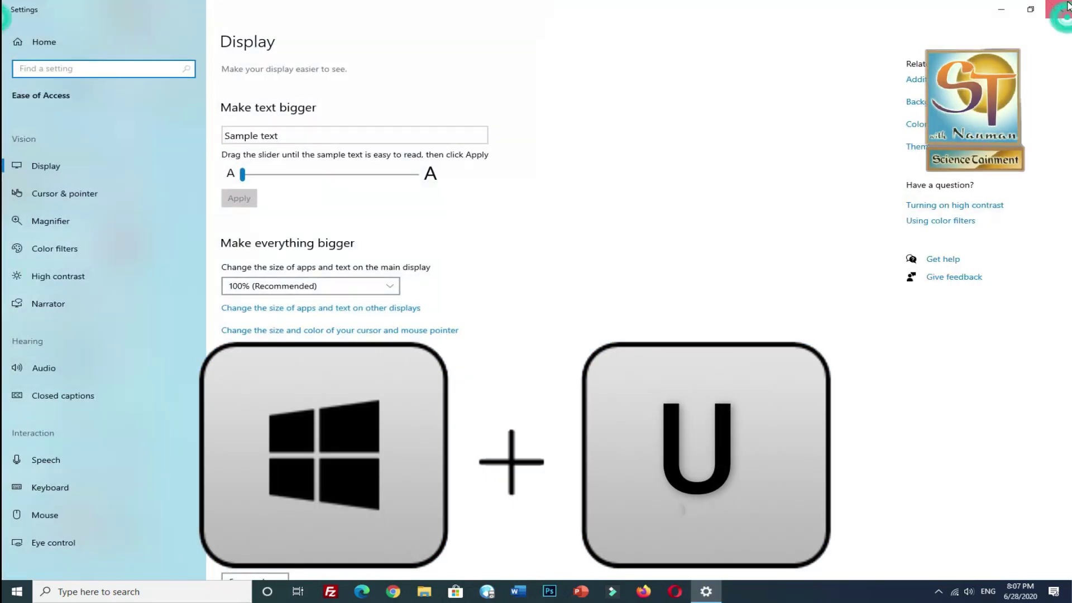
{"action": "left_click", "coordinate": [1068, 6]}
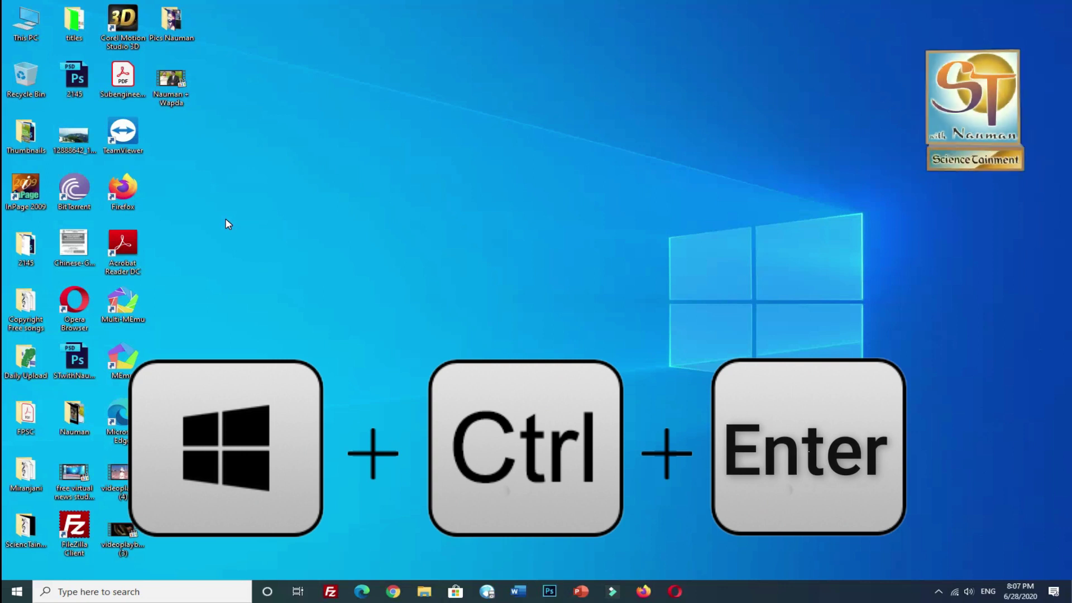
Start Narrator and exit it from its Welcome to Narrator window
{"action": "key", "text": "super+ctrl+Return"}
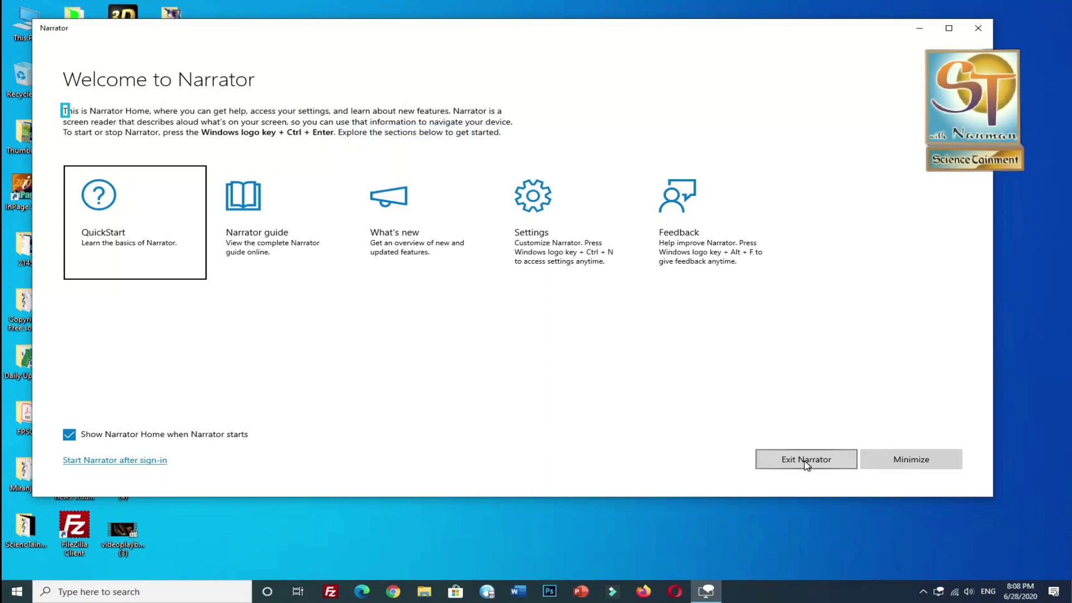
{"action": "left_click", "coordinate": [805, 459]}
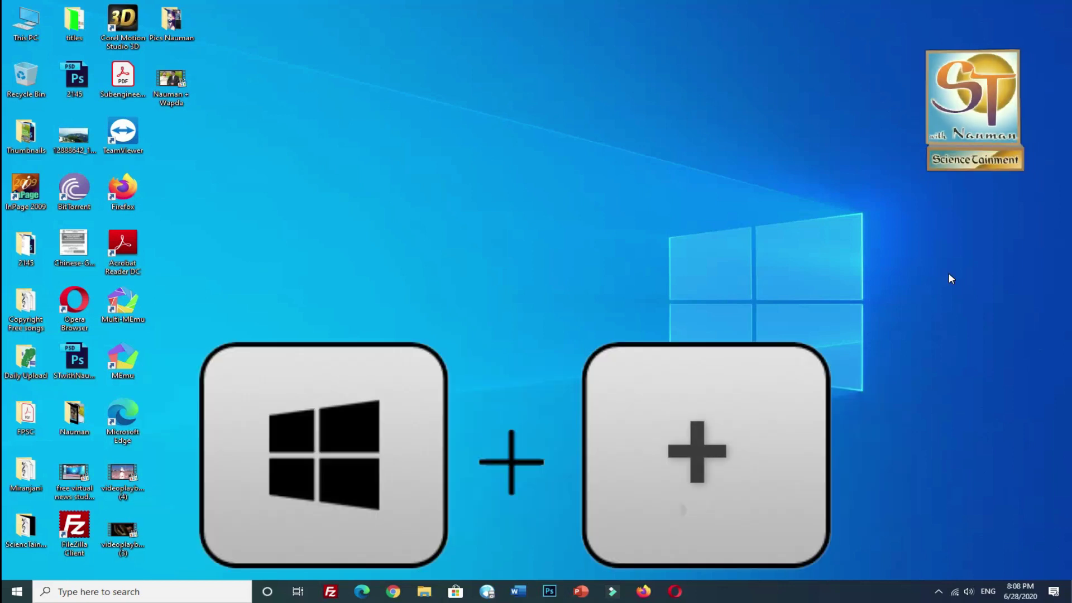
Open Magnifier and enlarge the screen step by step to at least 600%
{"action": "key", "text": "super+plus"}
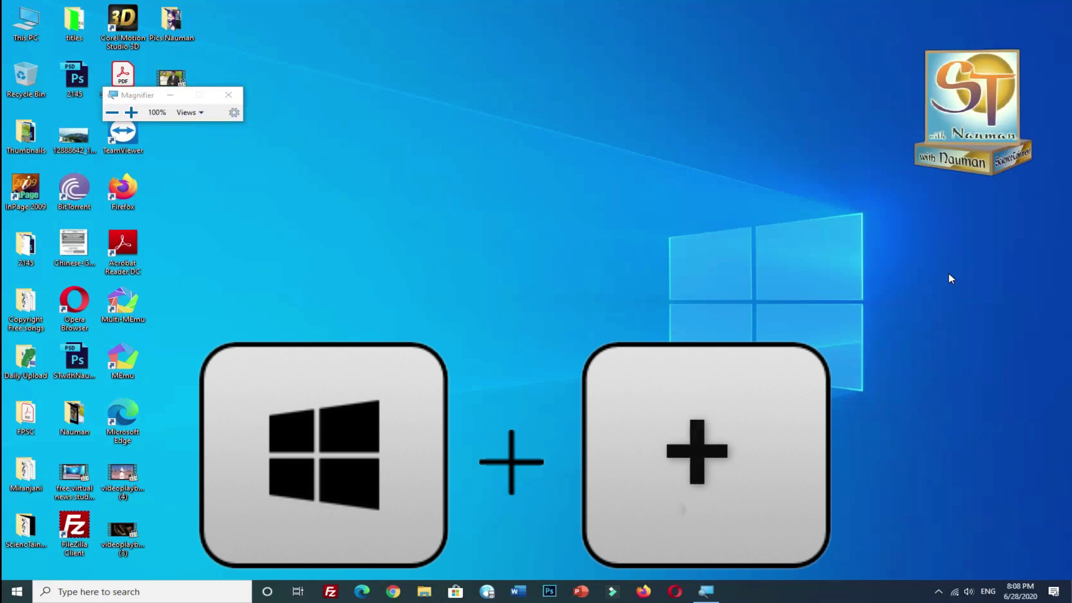
{"action": "key", "text": "super+plus"}
{"action": "key", "text": "super+plus"}
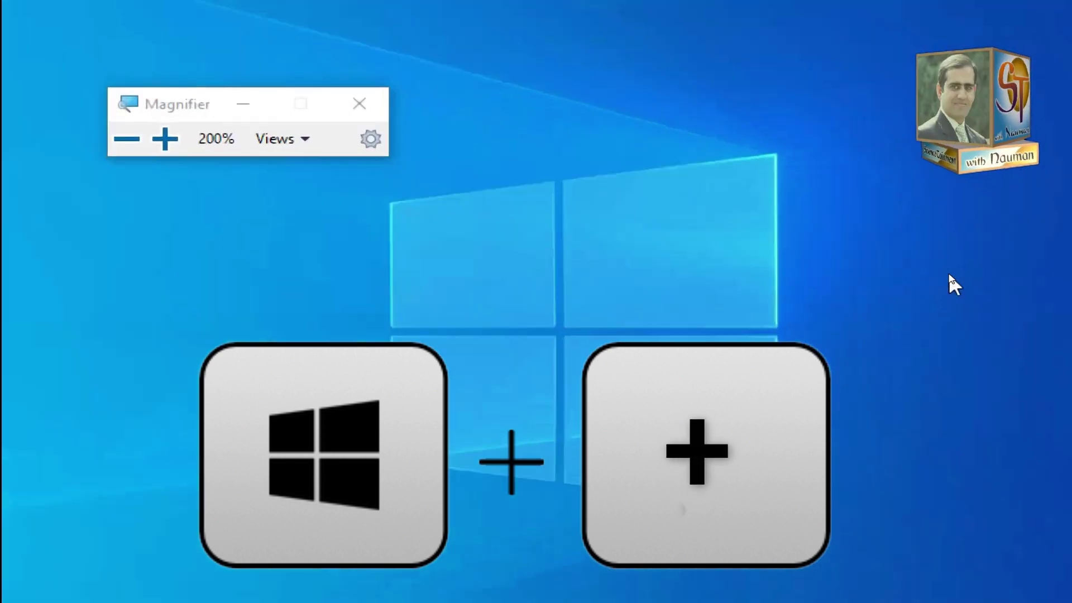
{"action": "key", "text": "super+plus"}
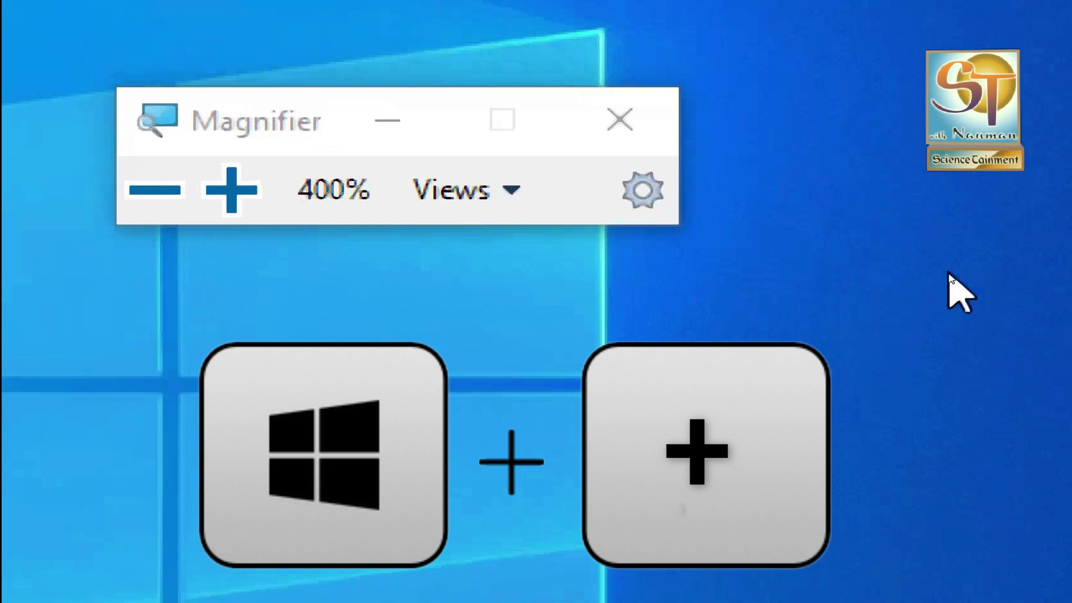
{"action": "key", "text": "super+plus"}
{"action": "key", "text": "super+plus"}
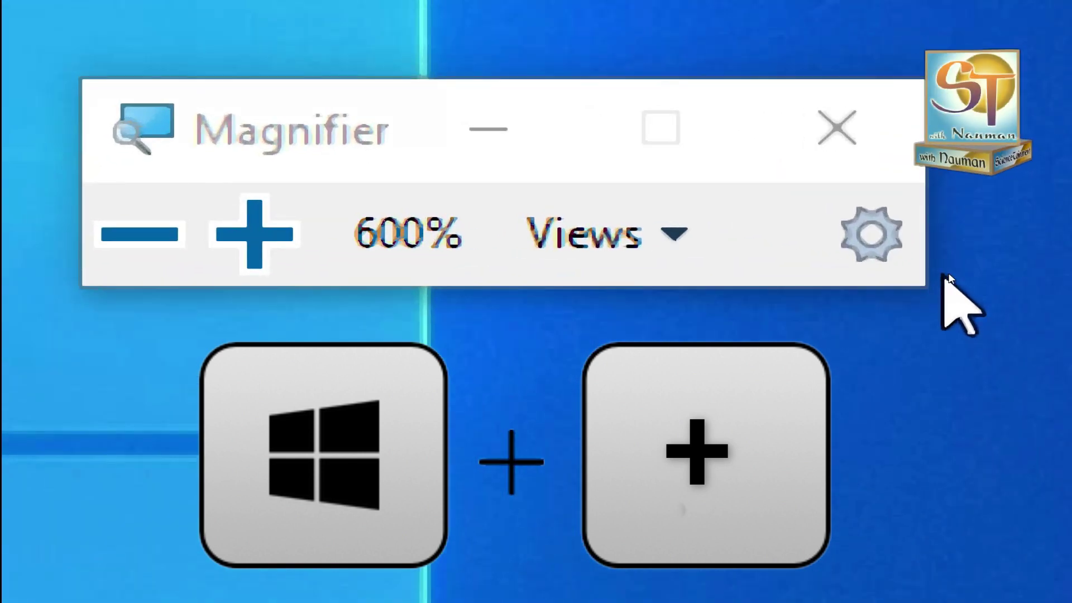
{"action": "key", "text": "super+plus"}
Reduce the Magnifier zoom step by step back to 100%
{"action": "key", "text": "super+minus"}
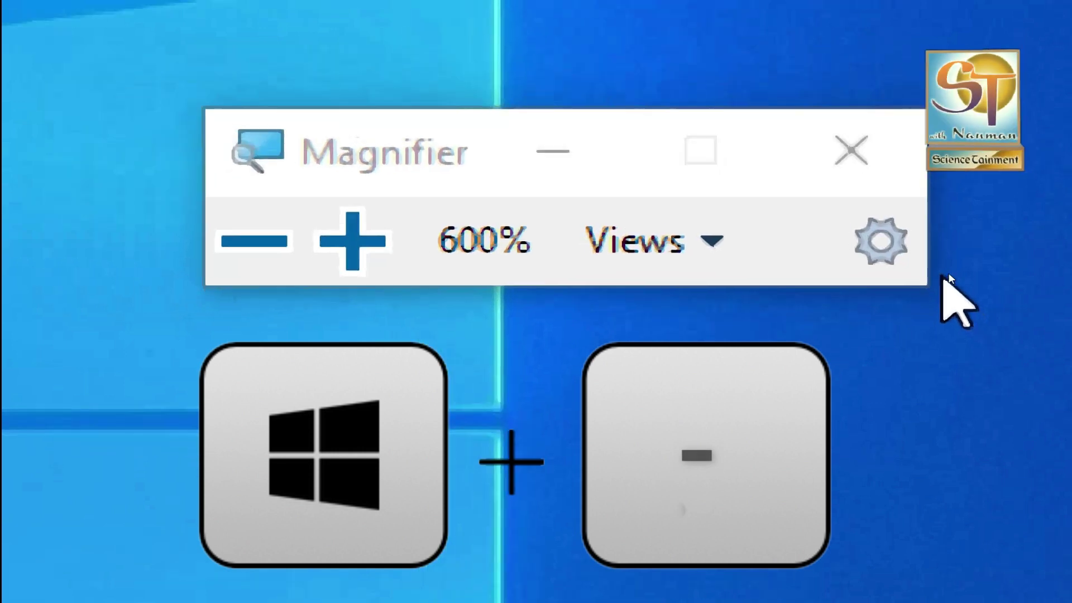
{"action": "key", "text": "super+minus"}
{"action": "key", "text": "super+minus"}
{"action": "key", "text": "super+minus"}
{"action": "key", "text": "super+minus"}
{"action": "key", "text": "super+minus"}
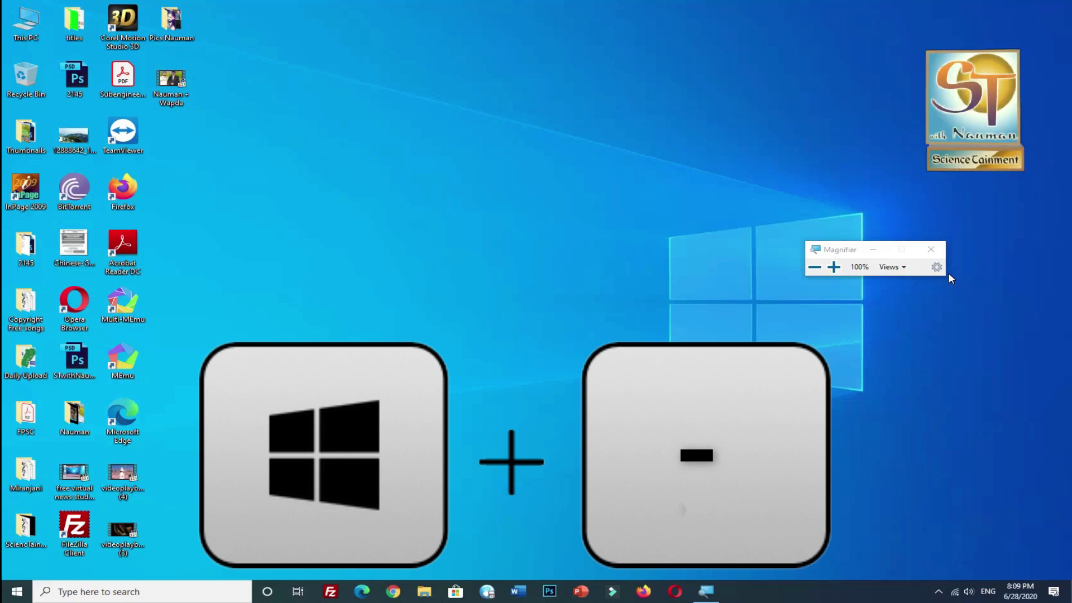
Zoom in with Magnifier to at least 300%, return to 100%, and close Magnifier
{"action": "key", "text": "super+plus"}
{"action": "key", "text": "super+plus"}
{"action": "key", "text": "super+plus"}
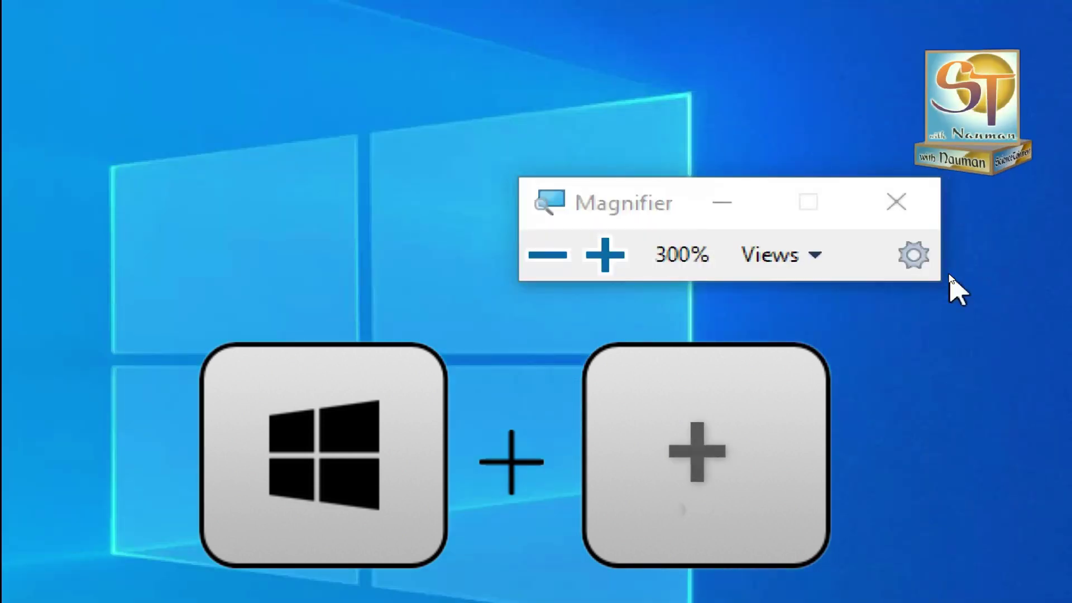
{"action": "key", "text": "super+minus"}
{"action": "key", "text": "super+minus"}
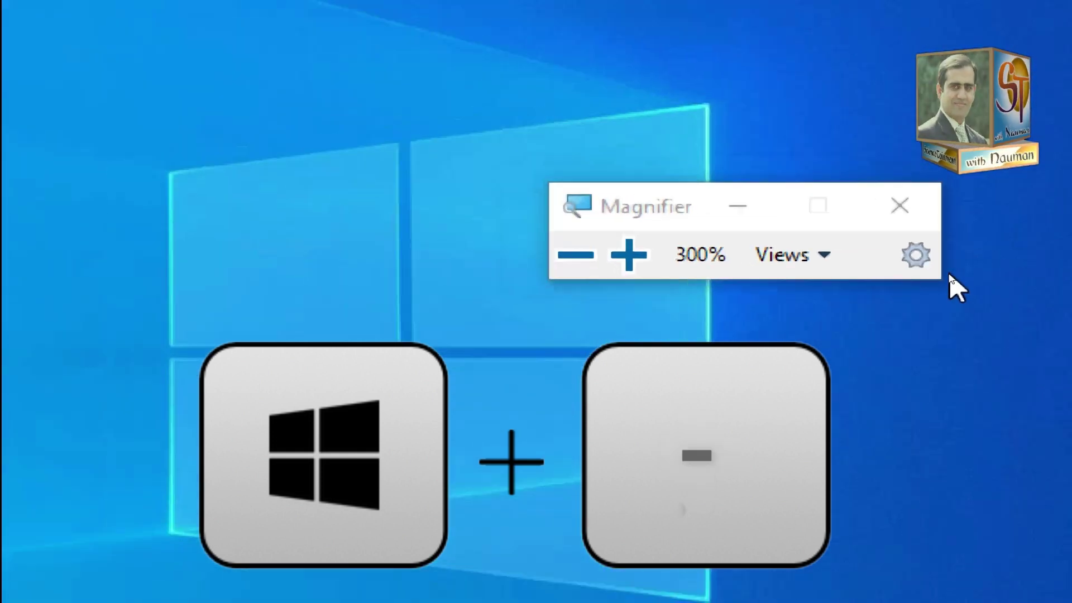
{"action": "key", "text": "super+minus"}
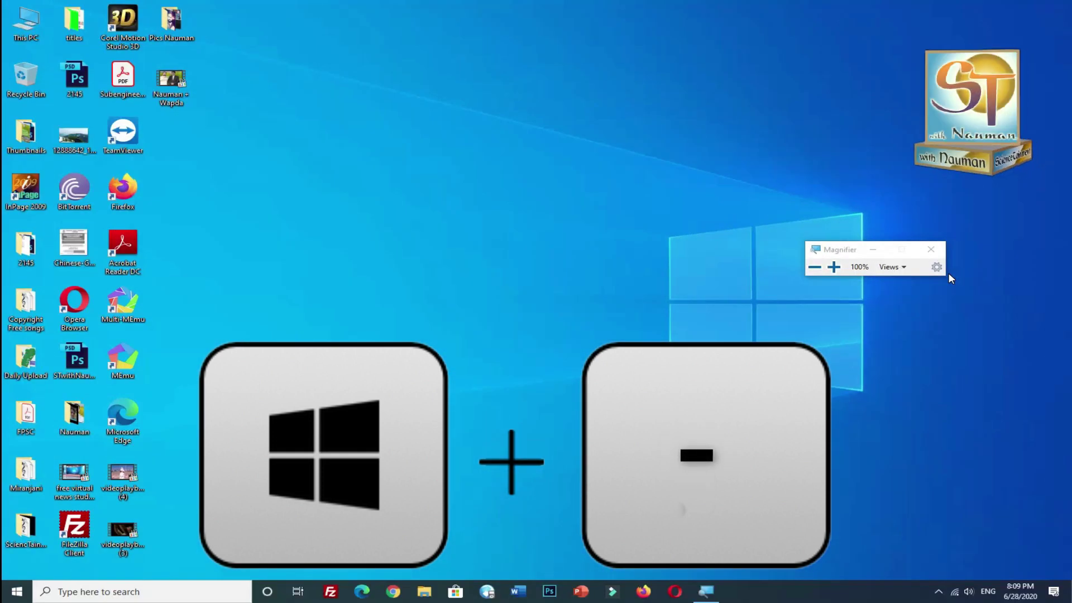
{"action": "key", "text": "super+Escape"}
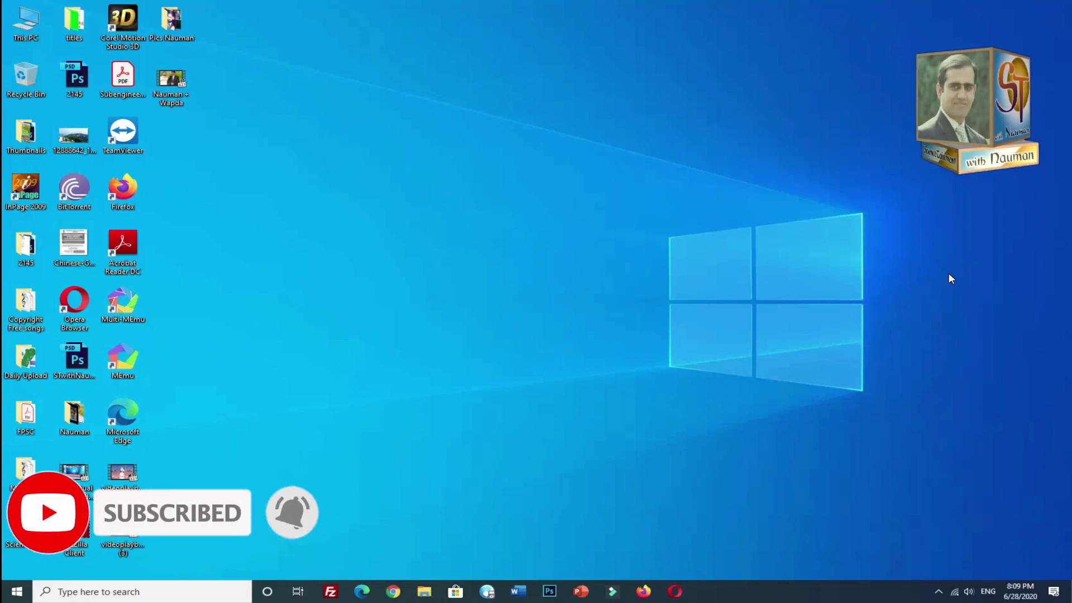
Open Google Chrome and add four more new browser windows
{"action": "left_click", "coordinate": [395, 593]}
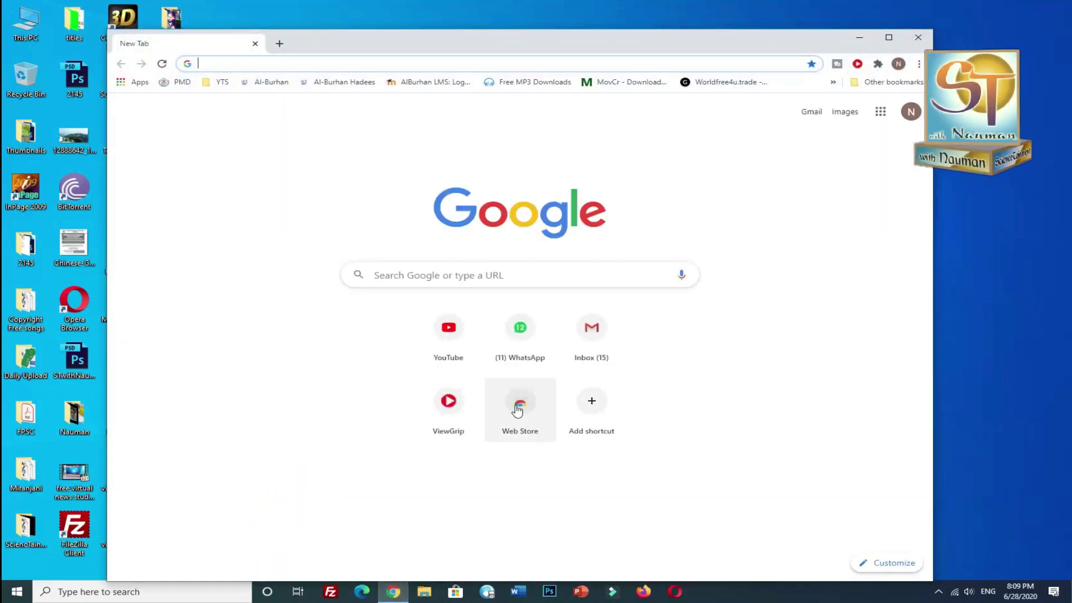
{"action": "key", "text": "ctrl+n"}
{"action": "key", "text": "ctrl+n"}
{"action": "key", "text": "ctrl+n"}
{"action": "key", "text": "ctrl+n"}
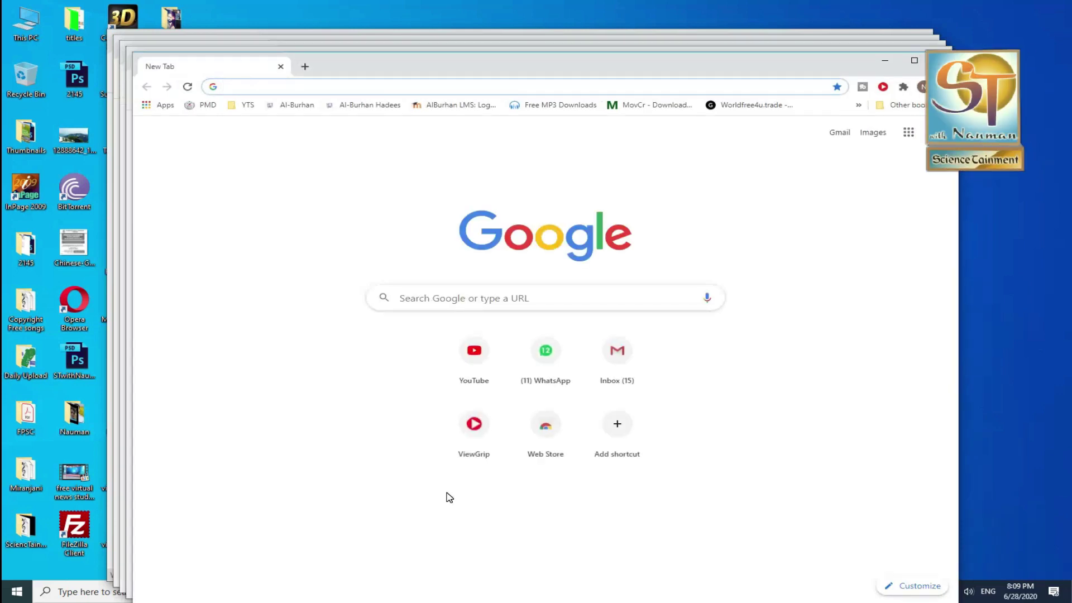
Maximize the front Chrome window and restore it to its smaller size repeatedly, ending with it maximized
{"action": "key", "text": "super+Up"}
{"action": "key", "text": "super+Down"}
{"action": "key", "text": "super+Up"}
{"action": "key", "text": "super+Down"}
{"action": "key", "text": "super+Up"}
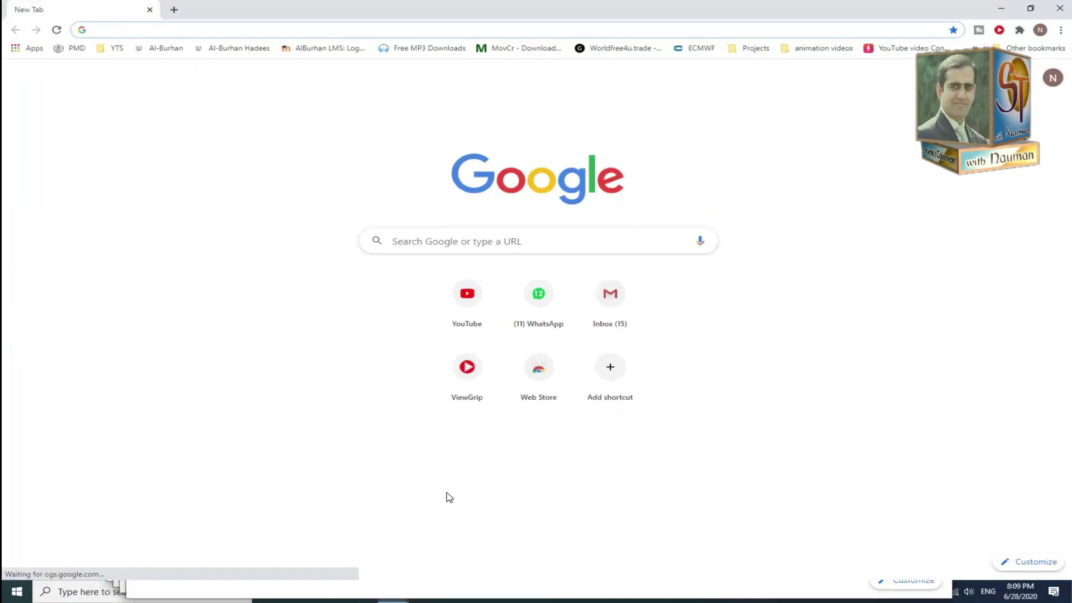
{"action": "key", "text": "super+Down"}
{"action": "key", "text": "super+Up"}
{"action": "key", "text": "super+Down"}
{"action": "key", "text": "super+Up"}
{"action": "key", "text": "super+Down"}
{"action": "key", "text": "super+Up"}
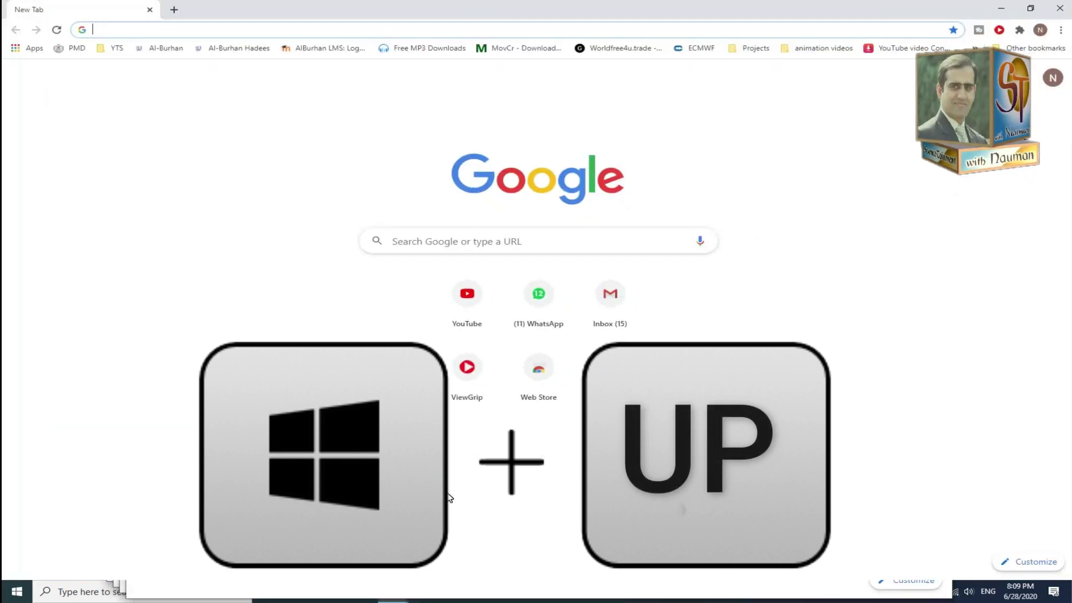
{"action": "key", "text": "super+Down"}
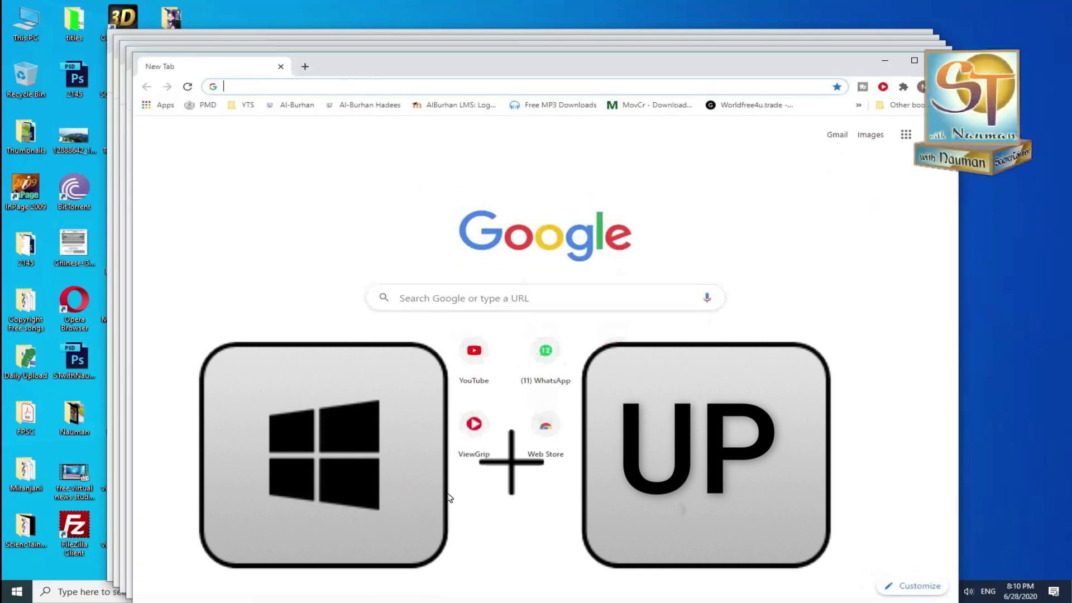
{"action": "key", "text": "super+Up"}
{"action": "key", "text": "super+Down"}
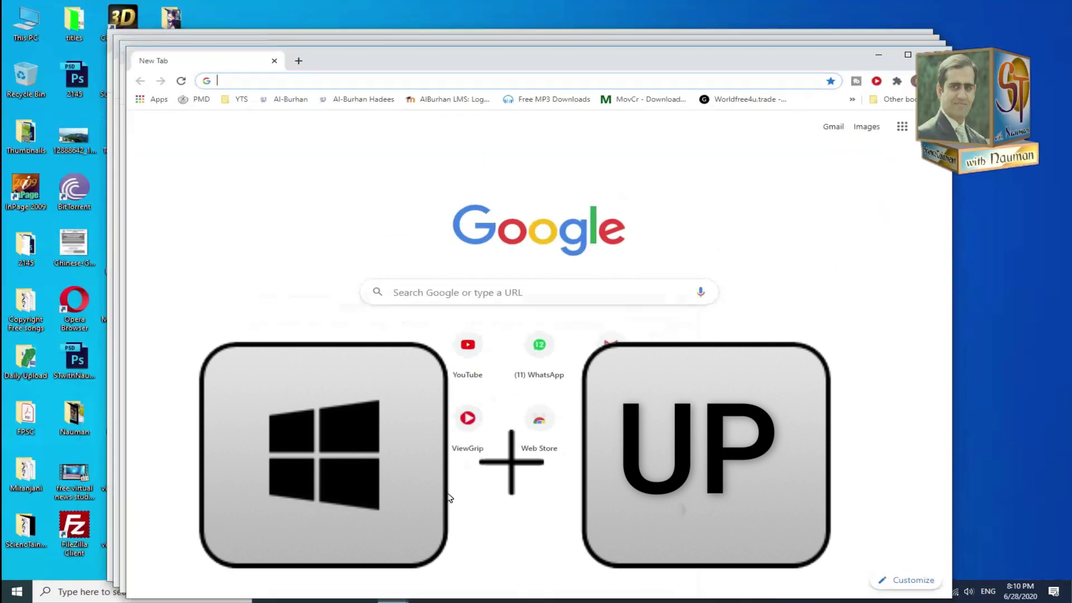
{"action": "key", "text": "super+Up"}
{"action": "key", "text": "super+Down"}
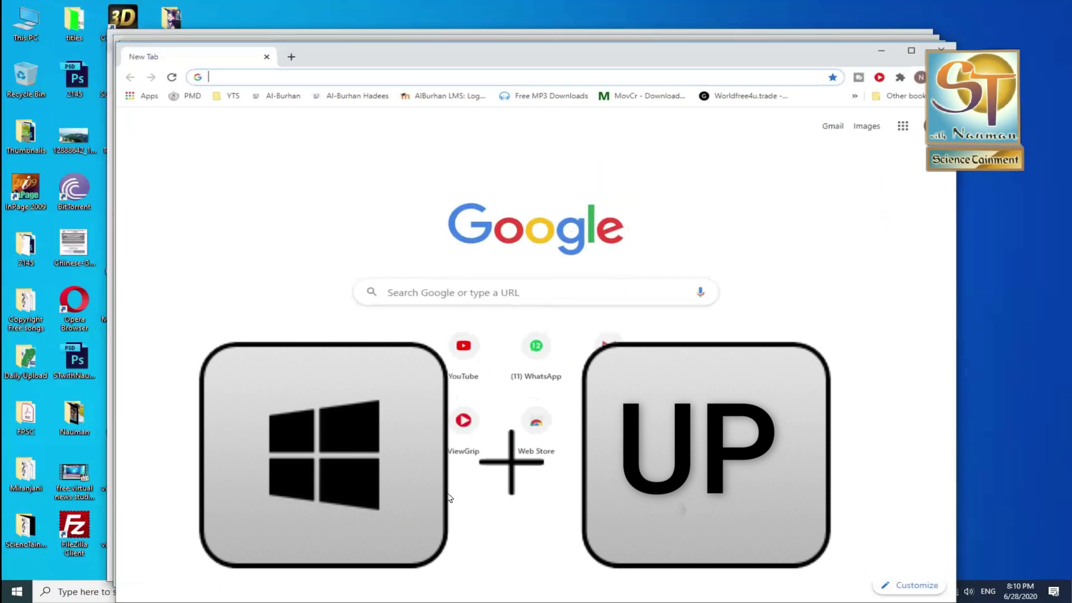
{"action": "key", "text": "super+Up"}
Bring the Chrome window down from maximized to minimized and back up to full size repeatedly, ending with it minimized
{"action": "key", "text": "super+Down"}
{"action": "key", "text": "super+Down"}
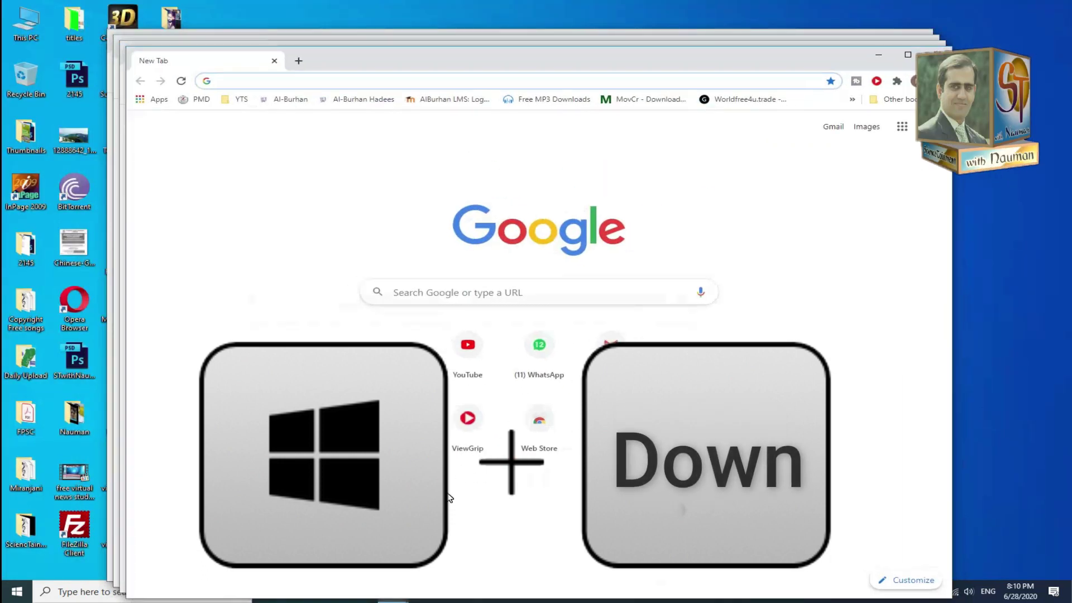
{"action": "key", "text": "super+Up"}
{"action": "key", "text": "super+Up"}
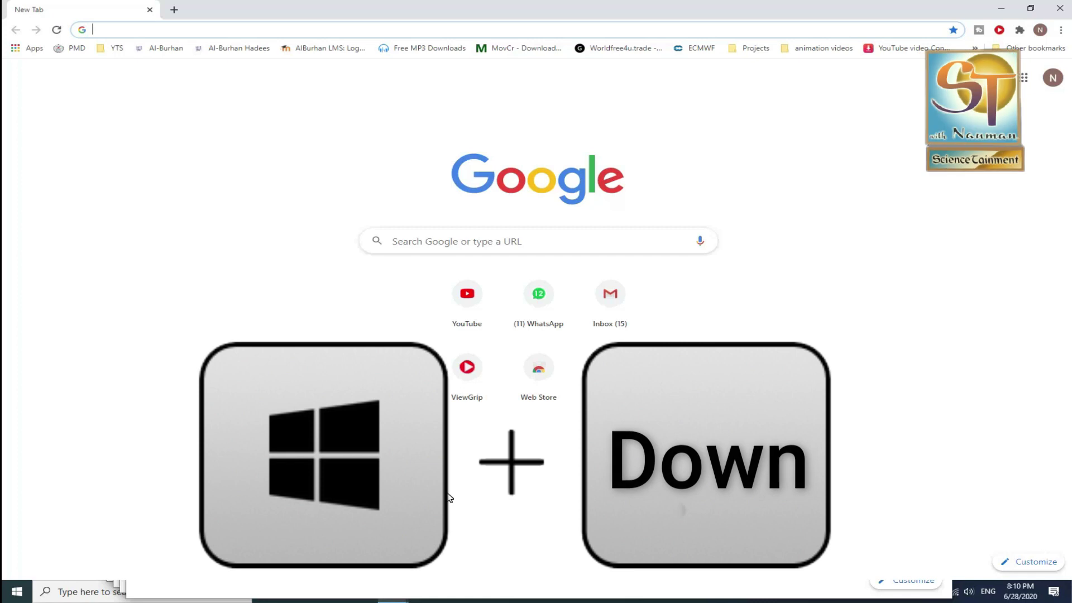
{"action": "key", "text": "super+Down"}
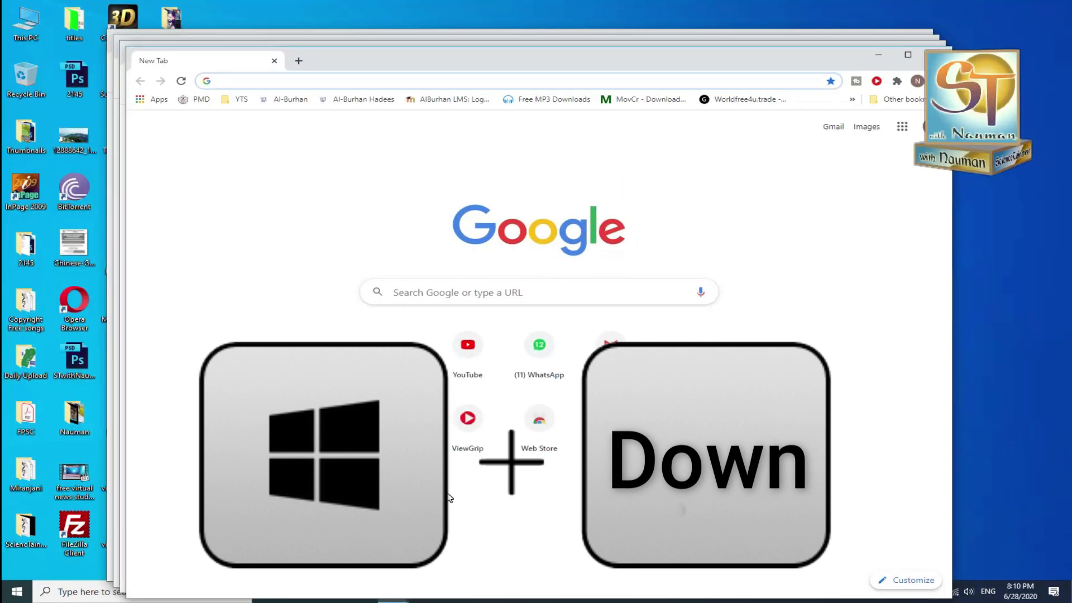
{"action": "key", "text": "super+Up"}
{"action": "key", "text": "super+Down"}
{"action": "key", "text": "super+Down"}
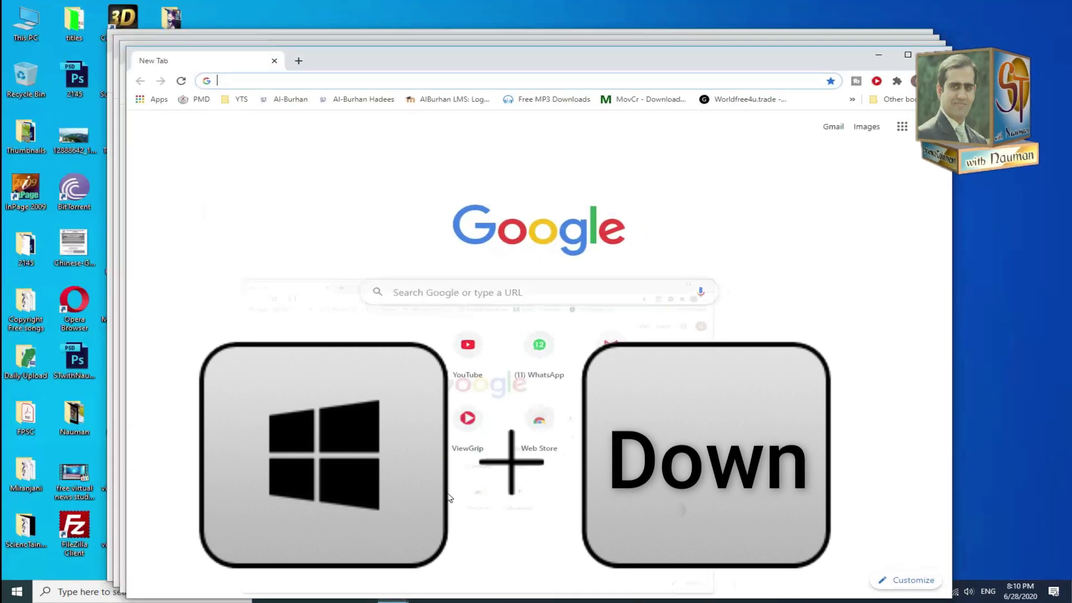
{"action": "key", "text": "super+Up"}
{"action": "key", "text": "super+Up"}
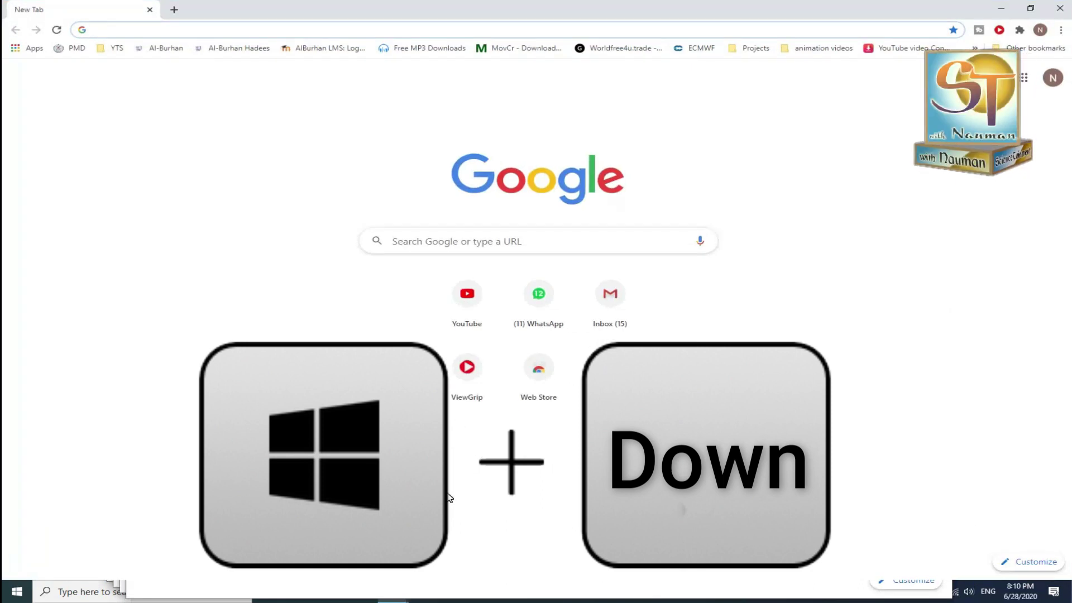
{"action": "key", "text": "super+Down"}
{"action": "key", "text": "super+Down"}
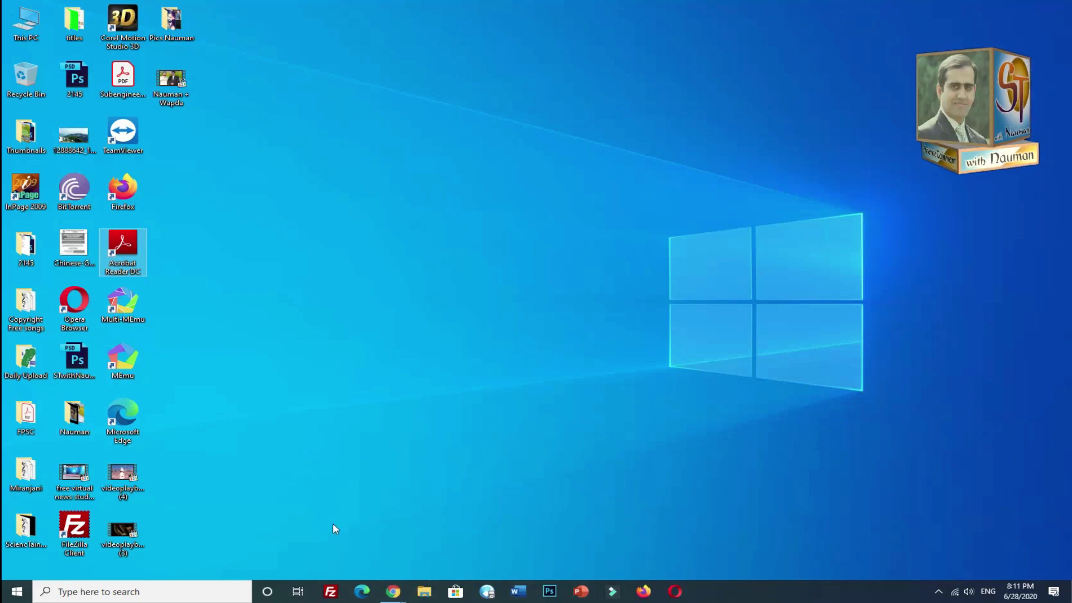
Launch the second pinned taskbar app, Microsoft Edge, by its position number, maximize its window, and close it
{"action": "key", "text": "super+2"}
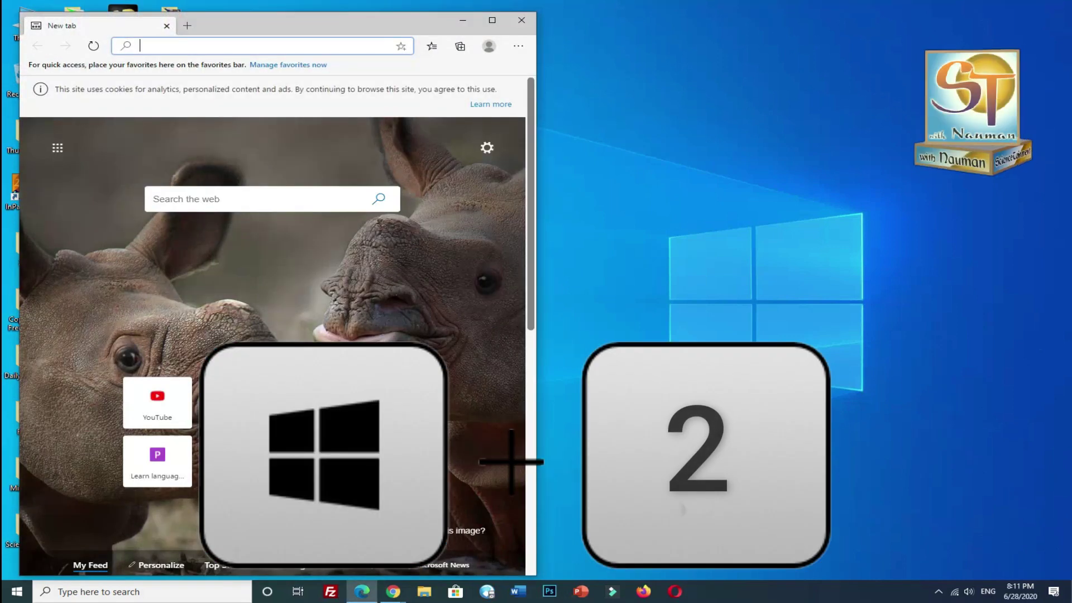
{"action": "left_click", "coordinate": [491, 21]}
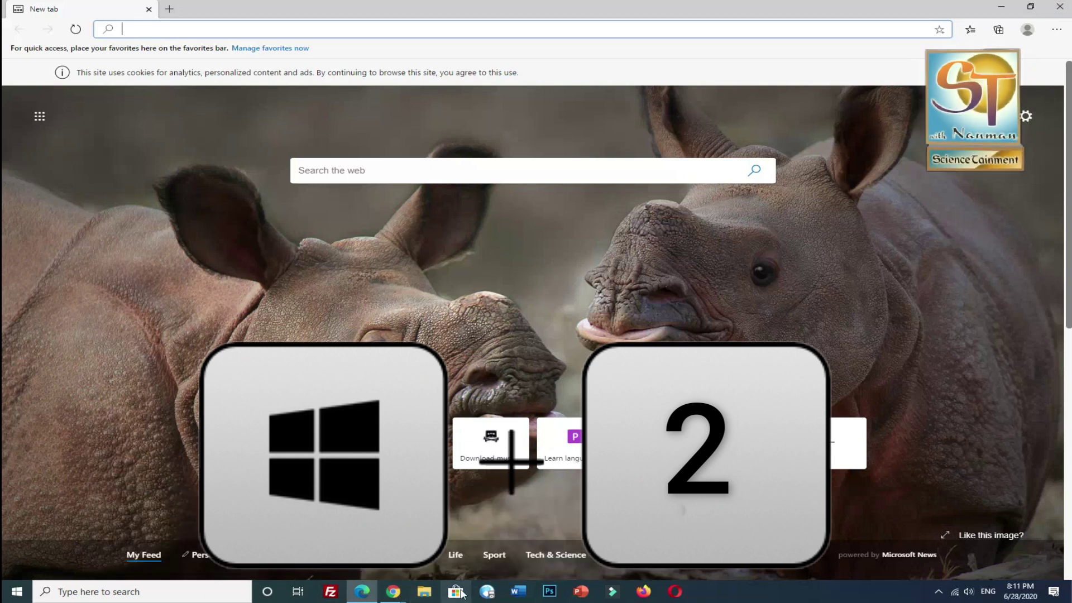
{"action": "left_click", "coordinate": [1062, 7]}
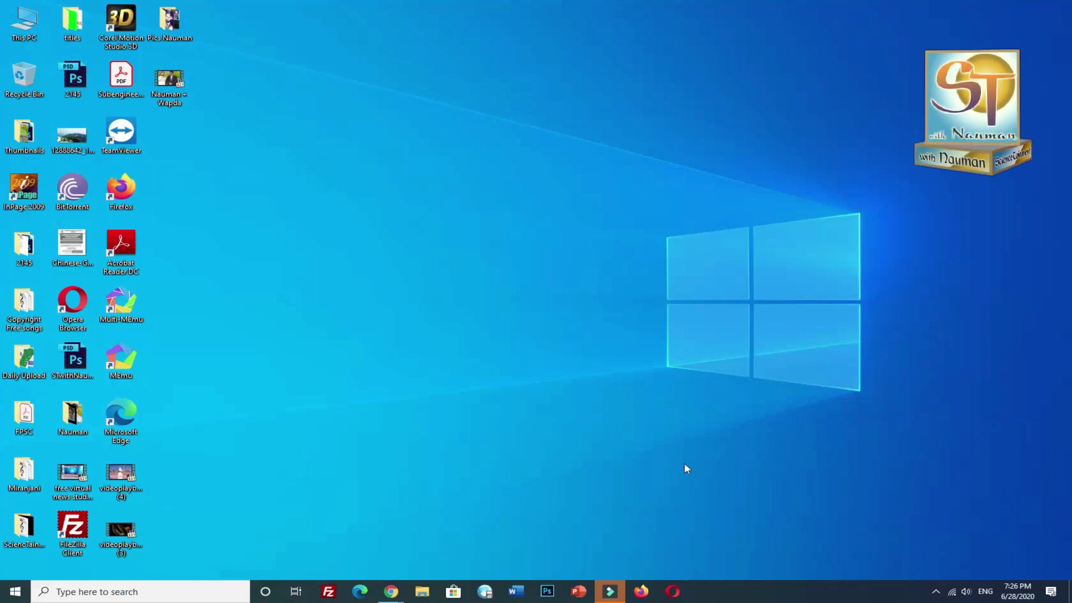
Bring the first open Chrome window to the front and move it slightly to the right on the desktop
{"action": "mouse_move", "coordinate": [391, 591]}
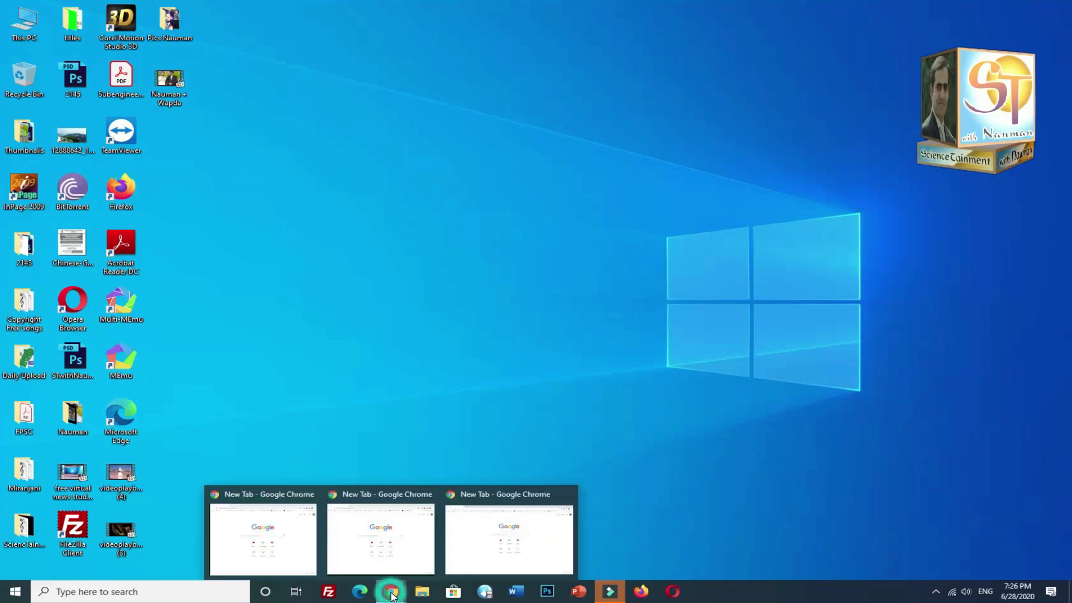
{"action": "left_click", "coordinate": [297, 553]}
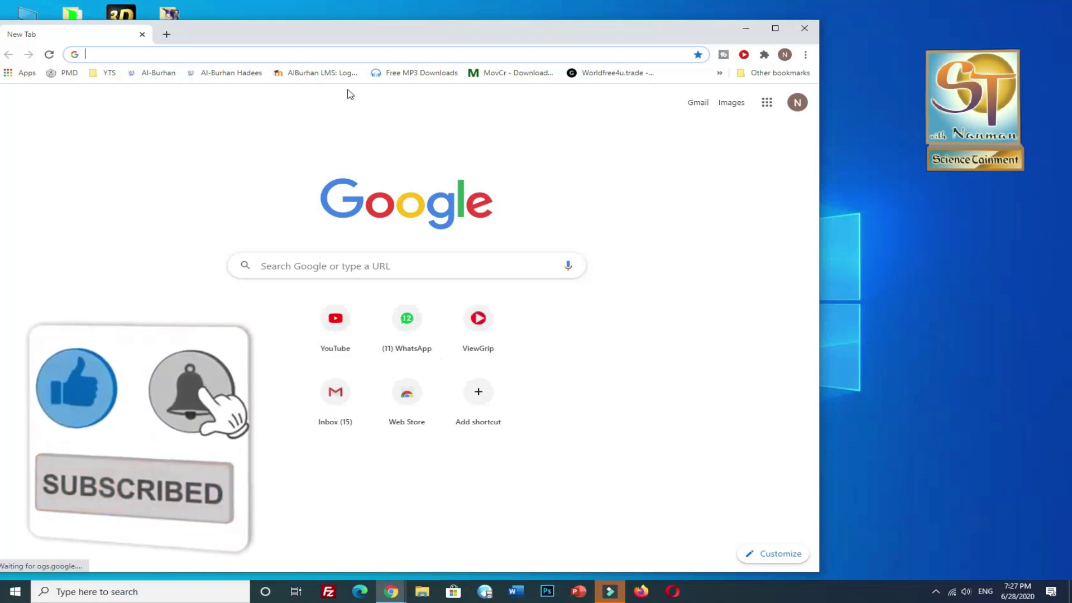
{"action": "left_click_drag", "start_coordinate": [411, 43], "coordinate": [468, 35]}
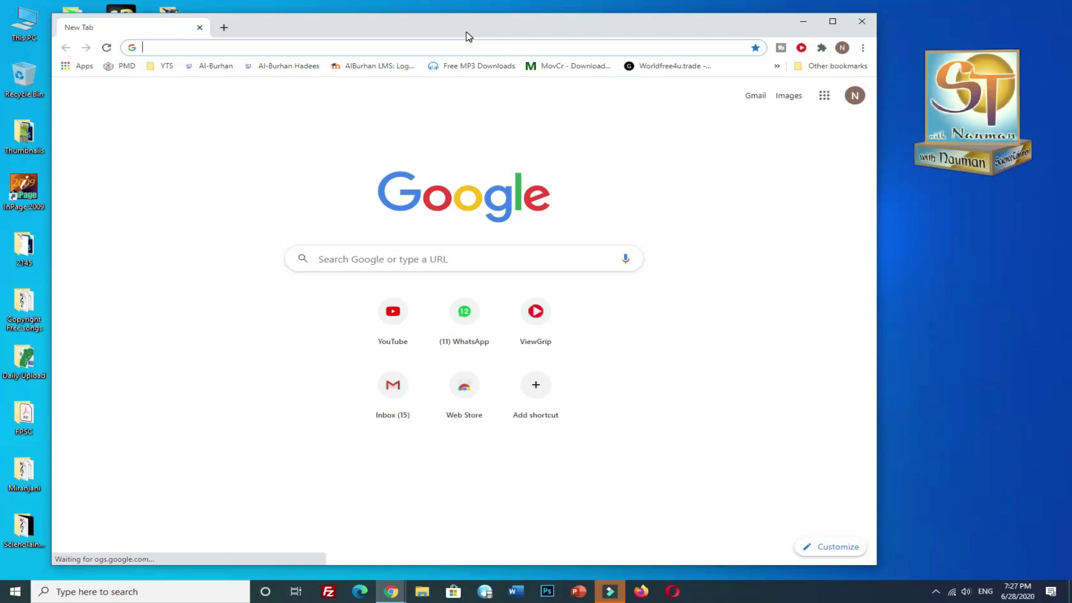
Open Microsoft Edge in front of the Chrome window
{"action": "left_click", "coordinate": [357, 594]}
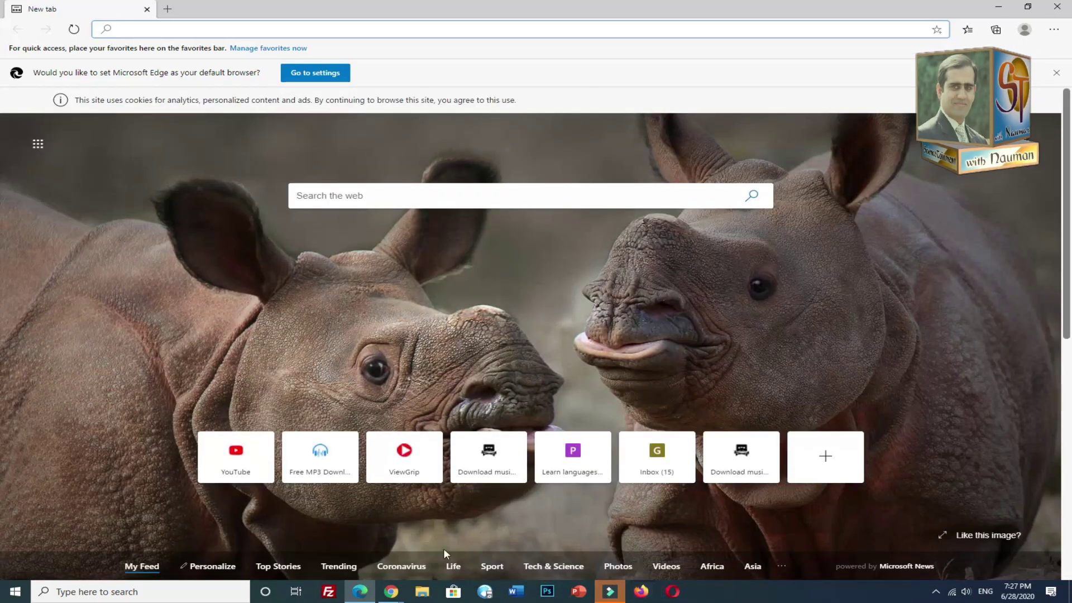
{"action": "mouse_move", "coordinate": [362, 592]}
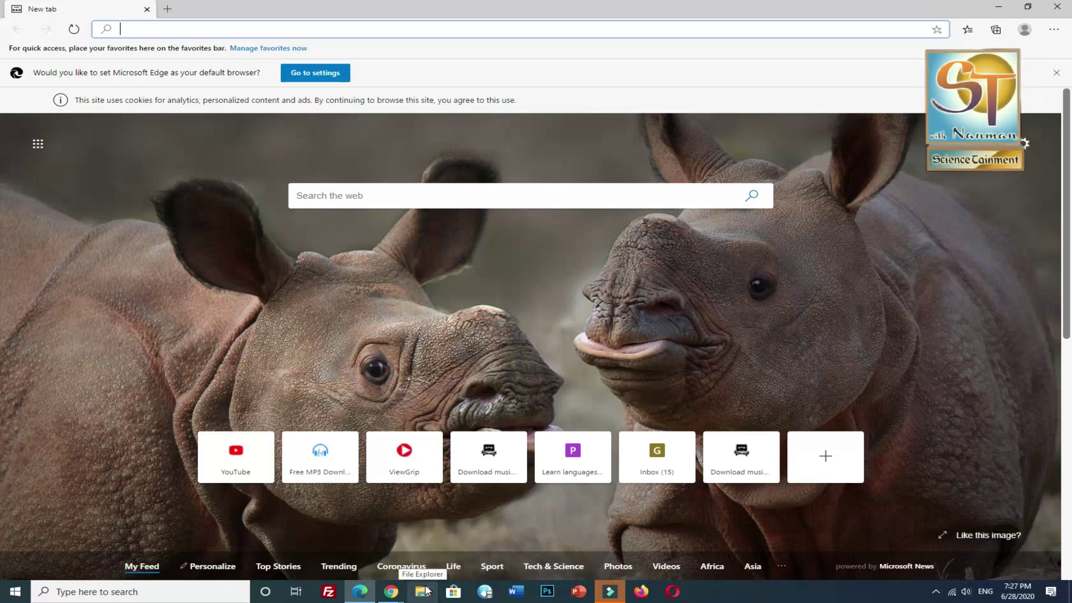
Minimize the Microsoft Edge window, and create a new virtual desktop and close it again
{"action": "left_click", "coordinate": [999, 9]}
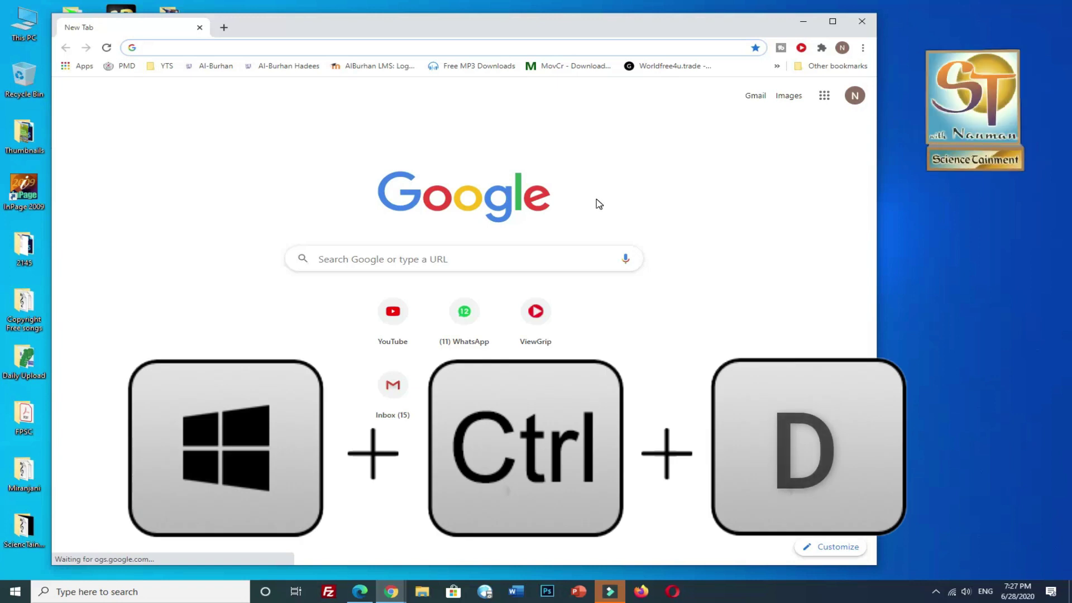
{"action": "key", "text": "super+ctrl+d"}
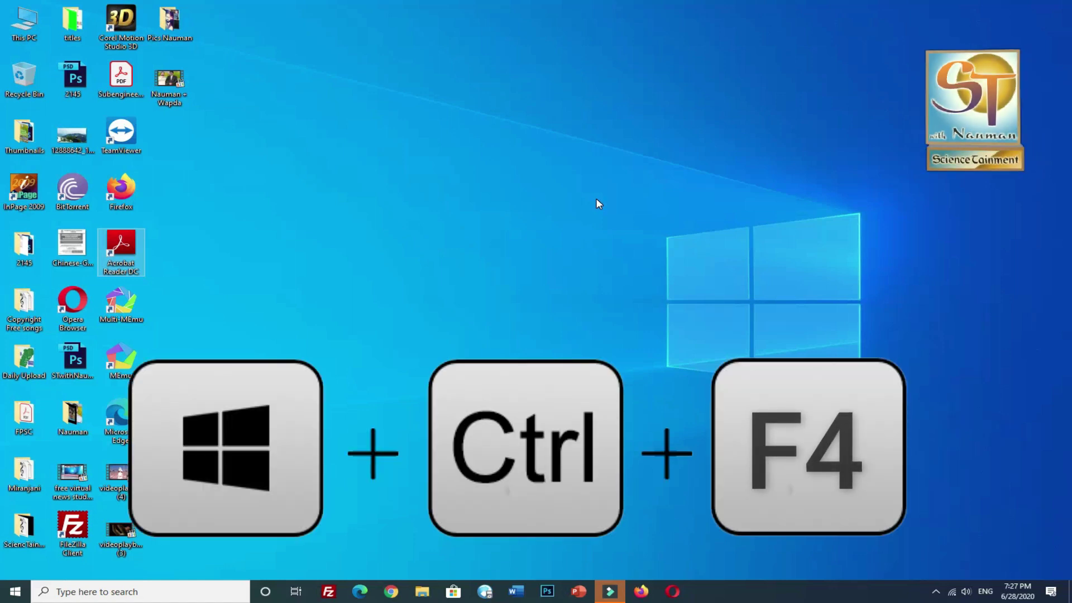
{"action": "key", "text": "super+ctrl+F4"}
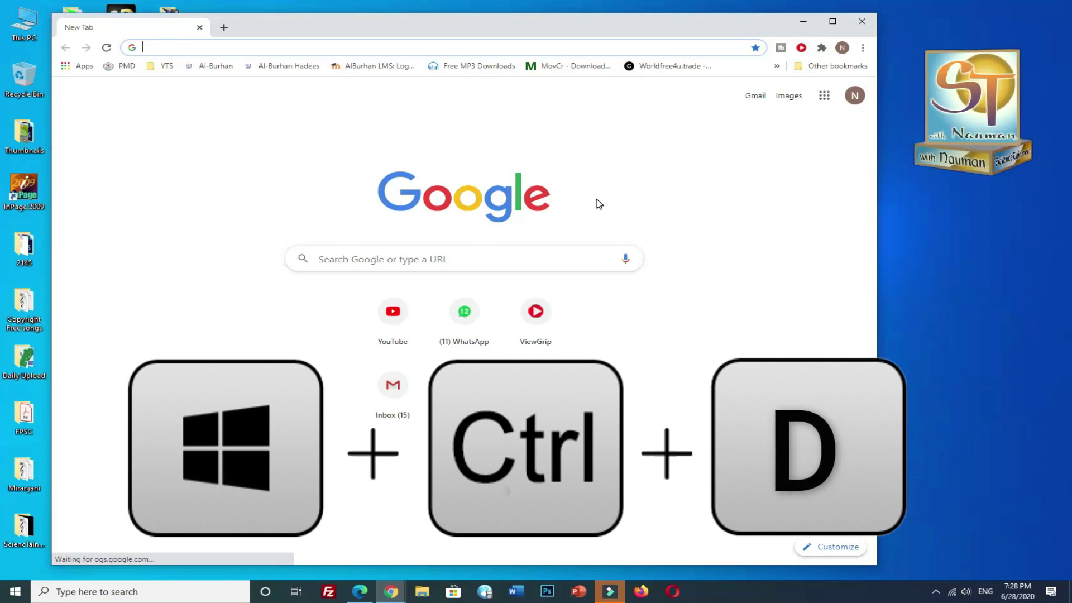
Create a second virtual desktop, switch back and forth between it and the original desktop several times, and close it
{"action": "key", "text": "super+ctrl+d"}
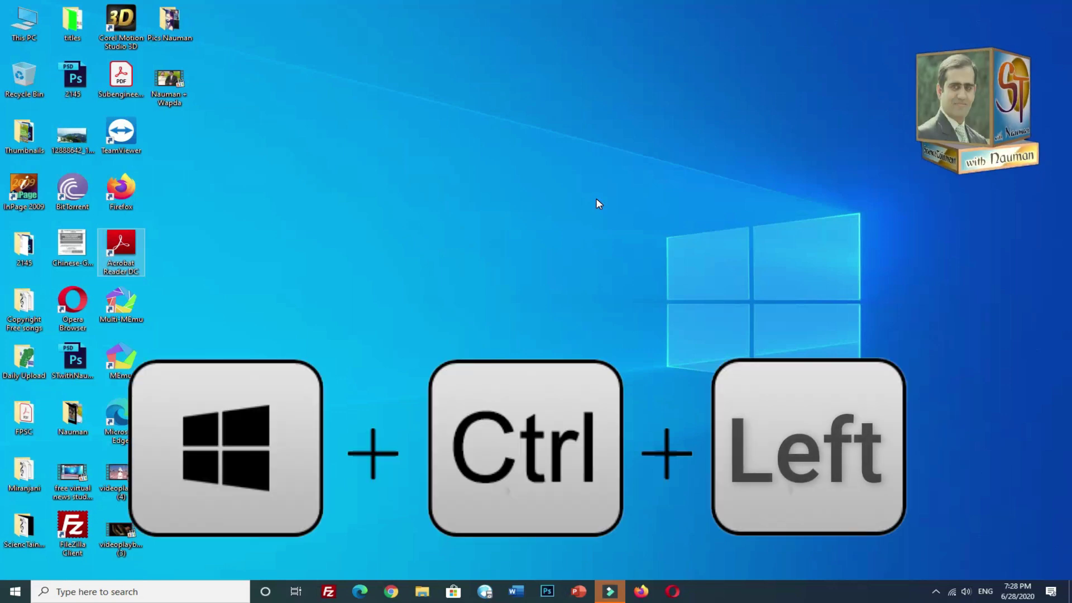
{"action": "key", "text": "super+ctrl+Left"}
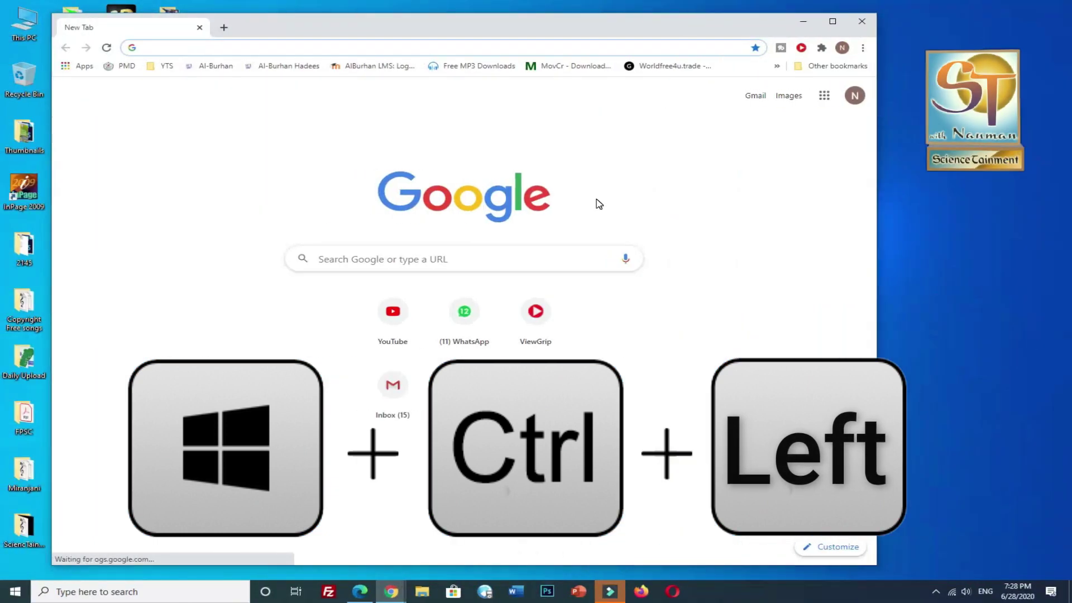
{"action": "key", "text": "super+ctrl+Right"}
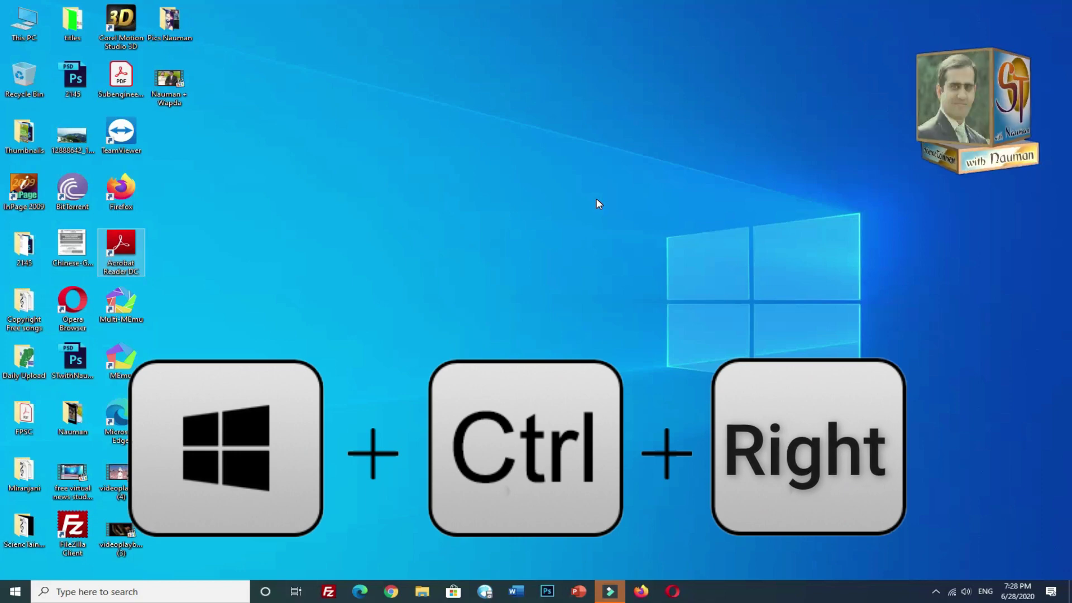
{"action": "key", "text": "super+ctrl+Right"}
{"action": "key", "text": "super+ctrl+Left"}
{"action": "key", "text": "super+ctrl+Right"}
{"action": "key", "text": "super+ctrl+Left"}
{"action": "key", "text": "super+ctrl+Right"}
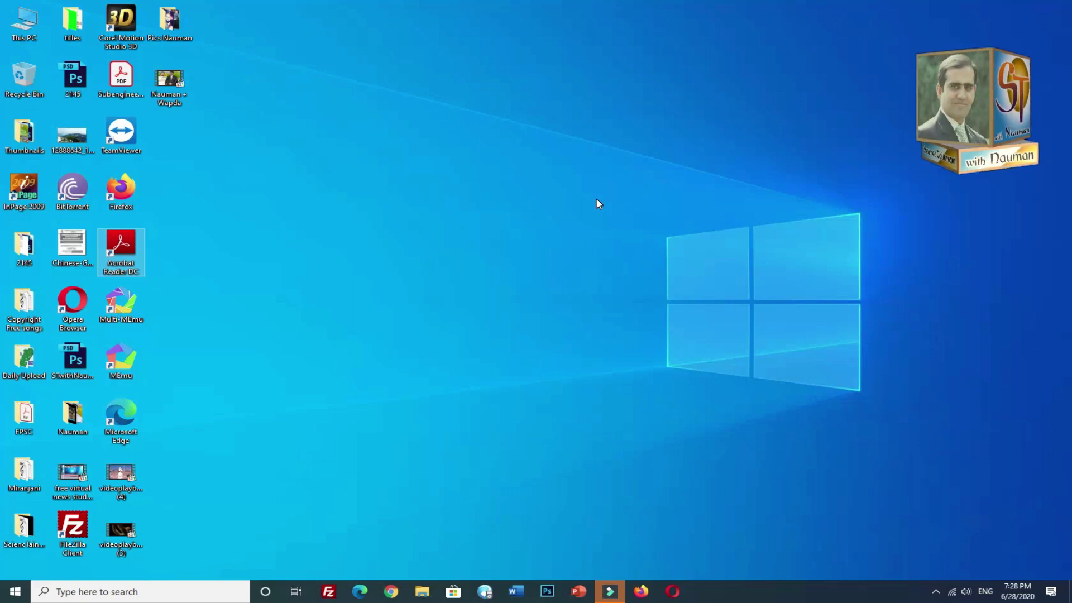
{"action": "key", "text": "super+ctrl+F4"}
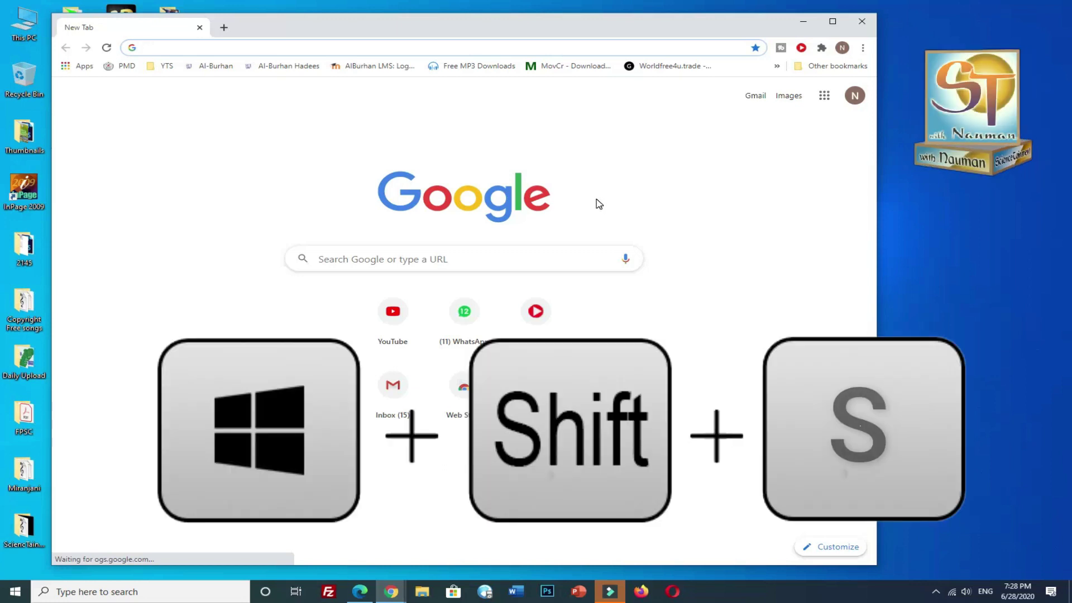
Take a full-screen snip of the desktop, and reopen the snipping overlay and dismiss it without capturing
{"action": "key", "text": "super+shift+s"}
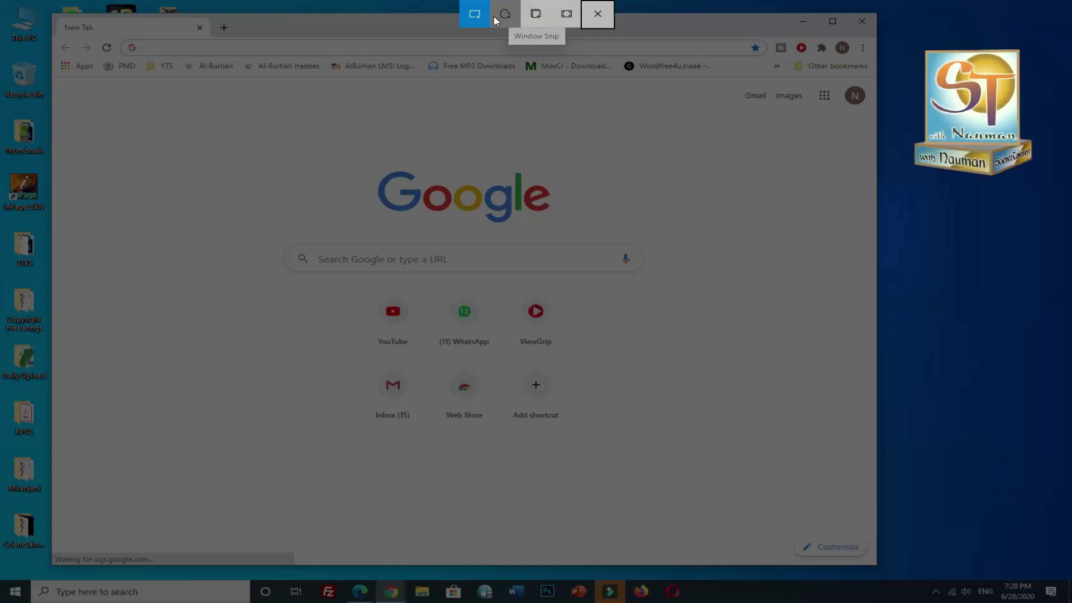
{"action": "left_click", "coordinate": [563, 17]}
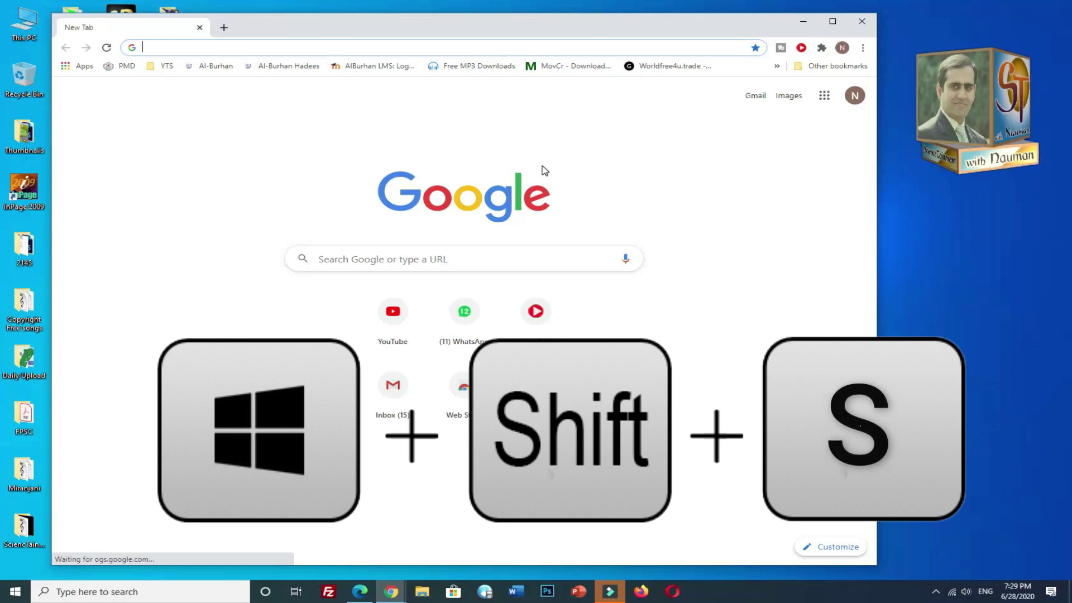
{"action": "key", "text": "super+shift+s"}
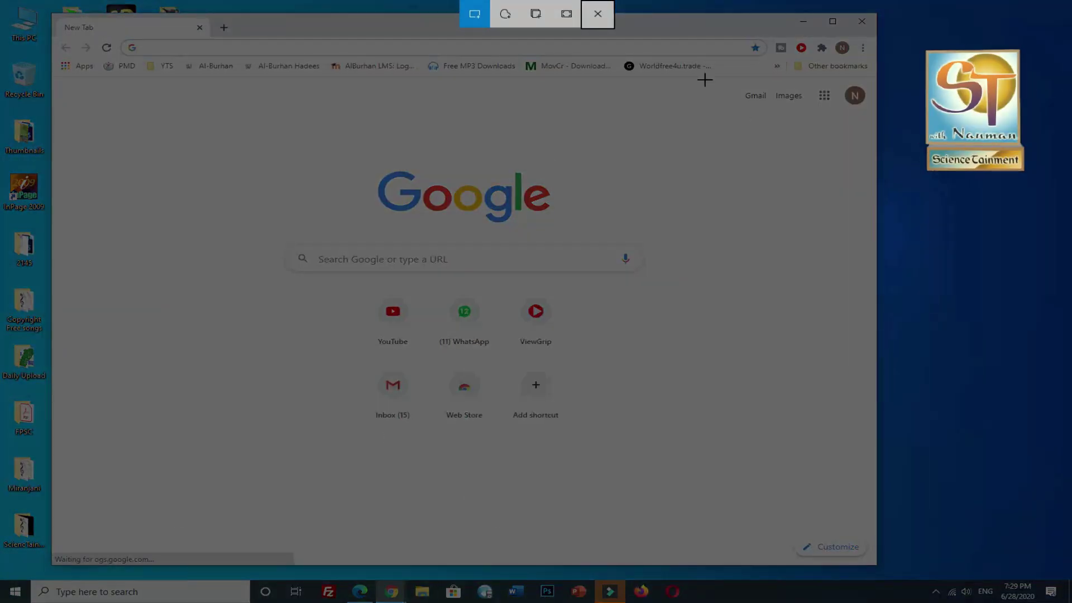
{"action": "left_click", "coordinate": [602, 17]}
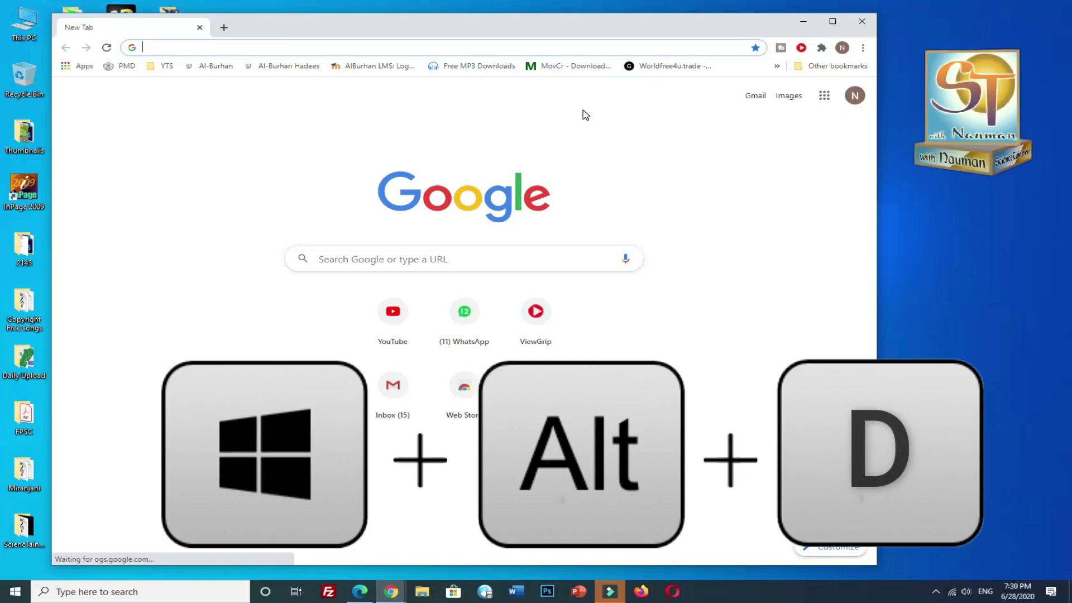
Open the date and time calendar on the desktop and close it again
{"action": "key", "text": "super+alt+d"}
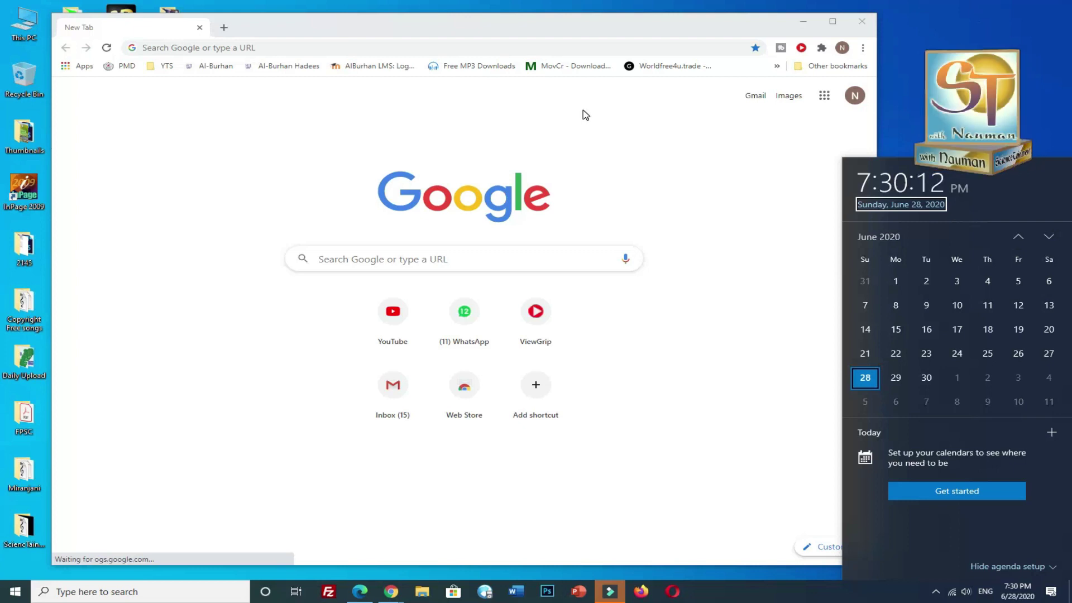
{"action": "left_click", "coordinate": [586, 116]}
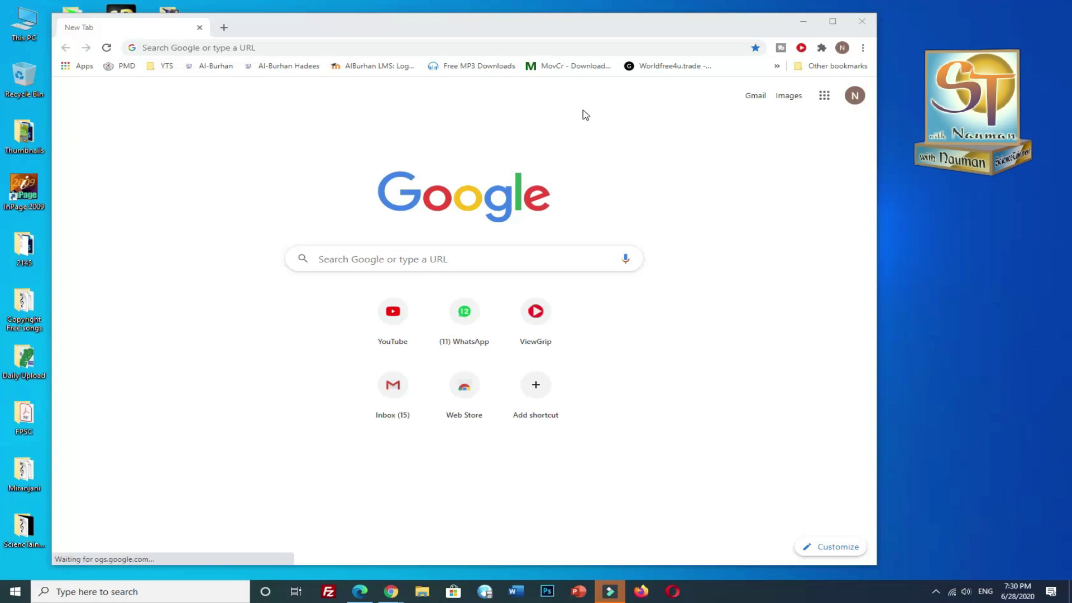
{"action": "key", "text": "super"}
{"action": "key", "text": "super"}
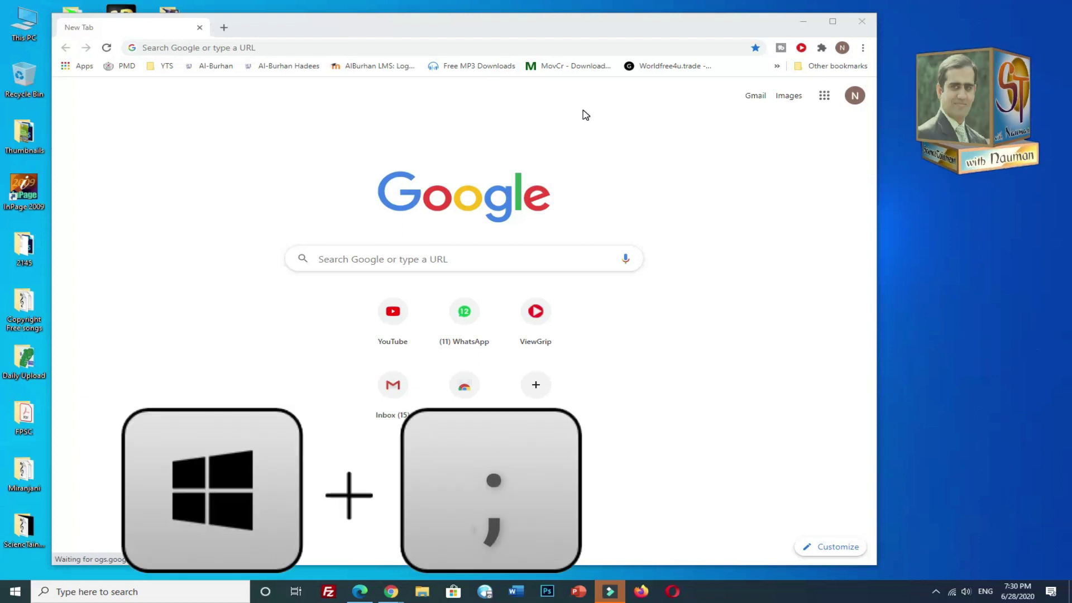
Open the emoji panel, look through its kaomoji and symbols sets, return to the emoji set, and close the panel
{"action": "key", "text": "super+semicolon"}
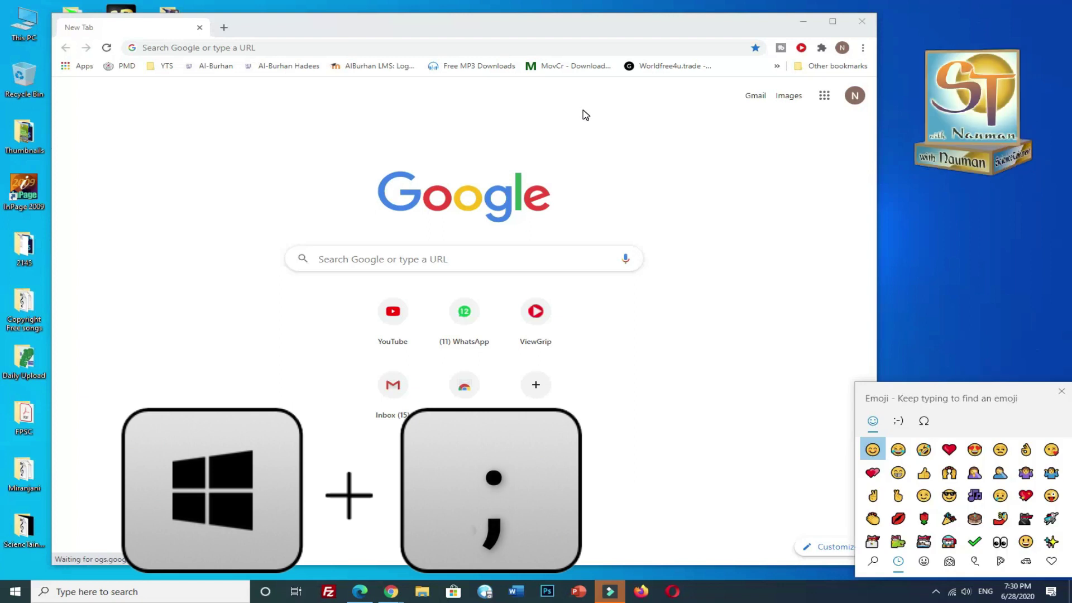
{"action": "left_click", "coordinate": [898, 421]}
{"action": "scroll", "coordinate": [958, 475], "scroll_direction": "down", "scroll_amount": 2}
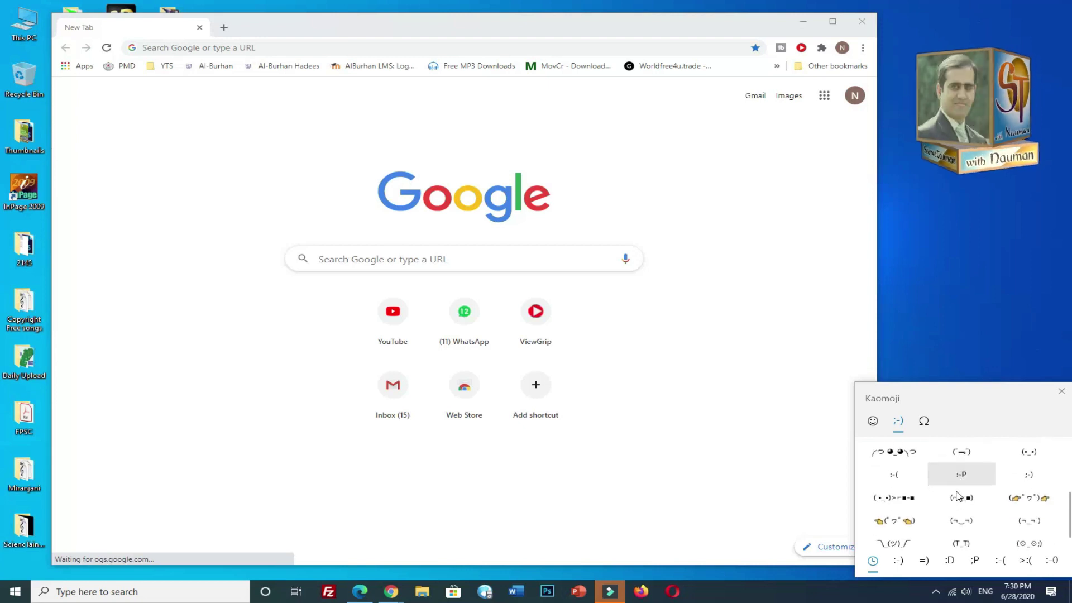
{"action": "left_click", "coordinate": [925, 424]}
{"action": "scroll", "coordinate": [950, 510], "scroll_direction": "down", "scroll_amount": 5}
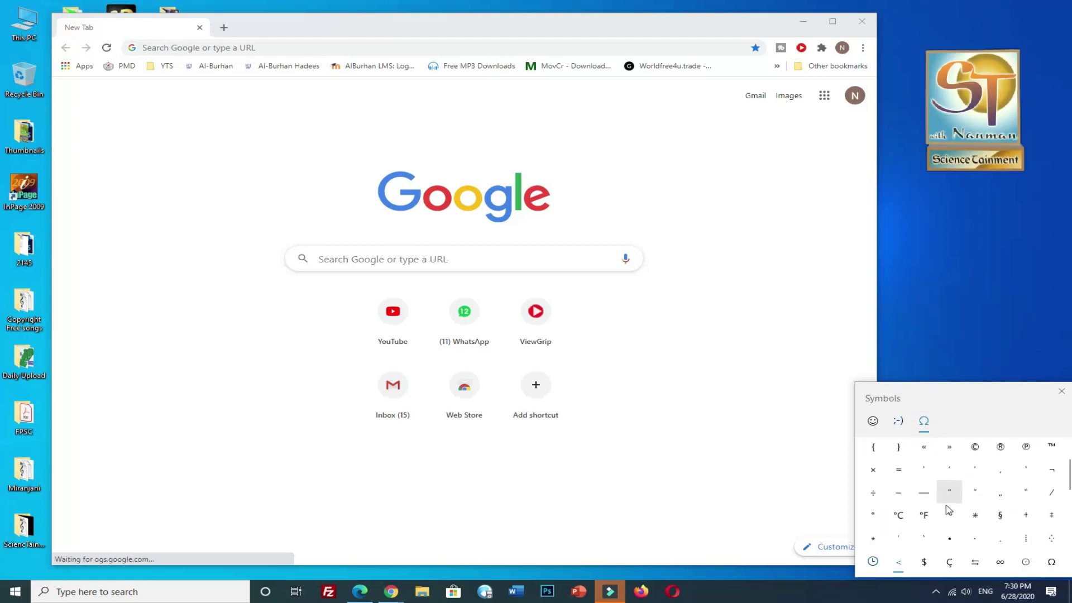
{"action": "left_click", "coordinate": [872, 421]}
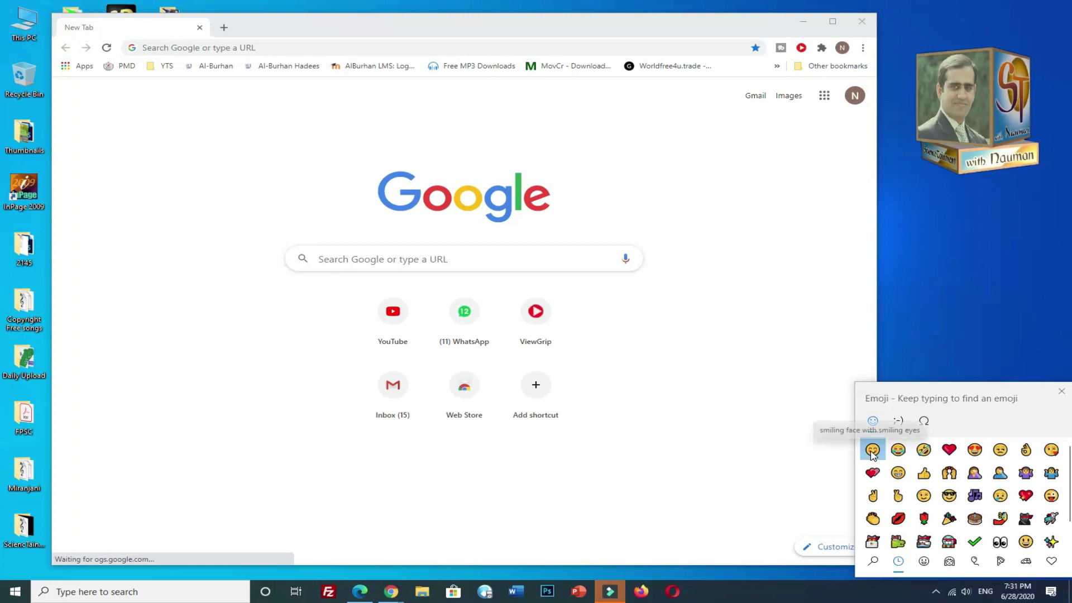
{"action": "key", "text": "Escape"}
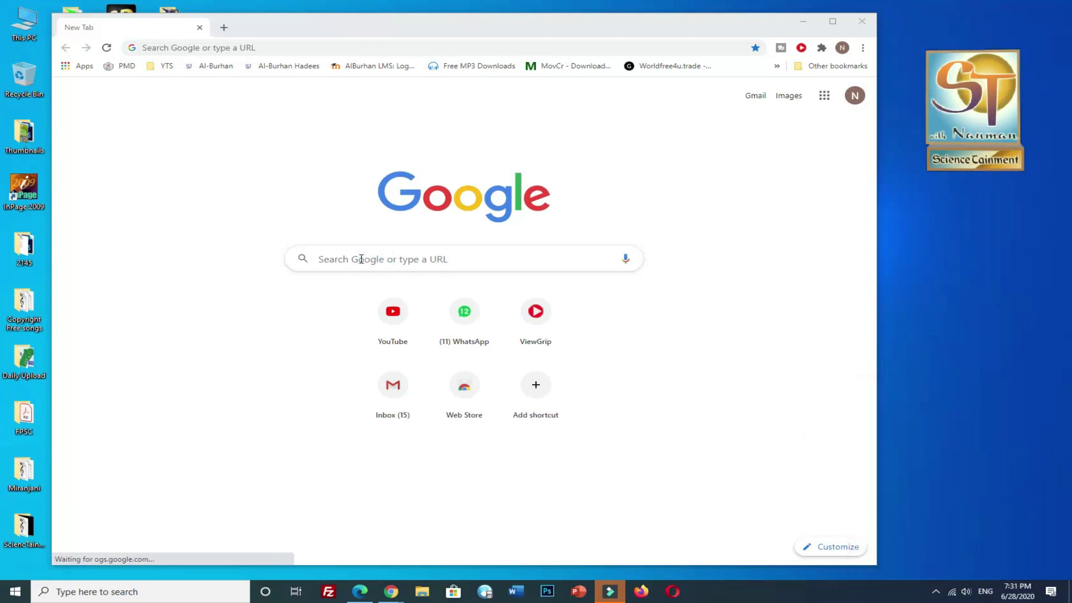
Insert the first row of recent emojis into the Google search box, adding the first and last ones twice, and close the emoji panel
{"action": "left_click", "coordinate": [346, 260]}
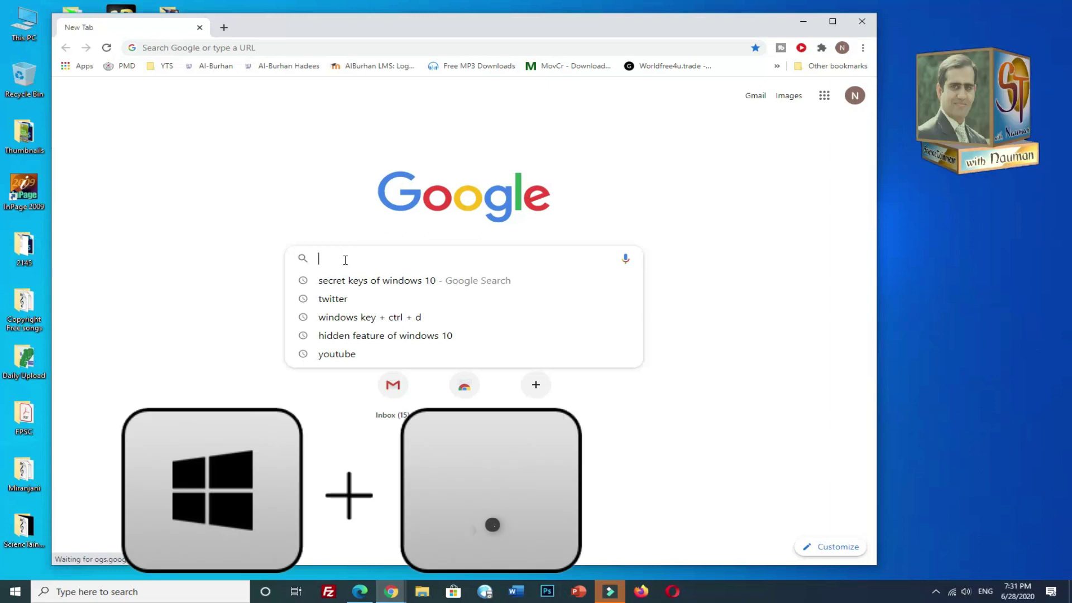
{"action": "key", "text": "super+period"}
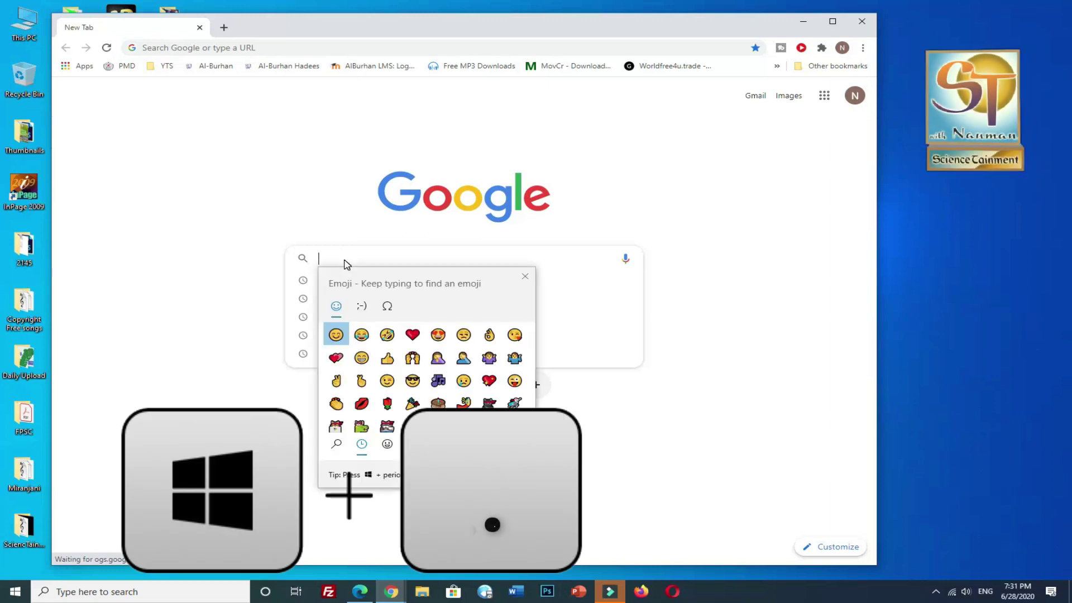
{"action": "left_click", "coordinate": [335, 335]}
{"action": "left_click", "coordinate": [336, 335]}
{"action": "left_click", "coordinate": [361, 335]}
{"action": "left_click", "coordinate": [387, 335]}
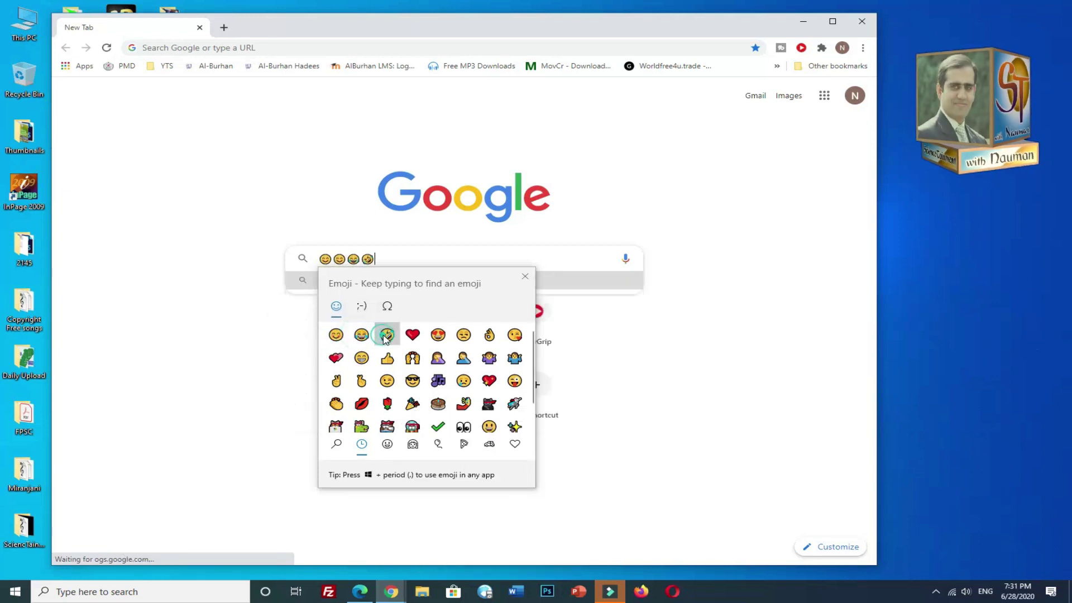
{"action": "left_click", "coordinate": [412, 335]}
{"action": "left_click", "coordinate": [439, 335]}
{"action": "left_click", "coordinate": [463, 335]}
{"action": "left_click", "coordinate": [489, 335]}
{"action": "left_click", "coordinate": [515, 335]}
{"action": "left_click", "coordinate": [515, 336]}
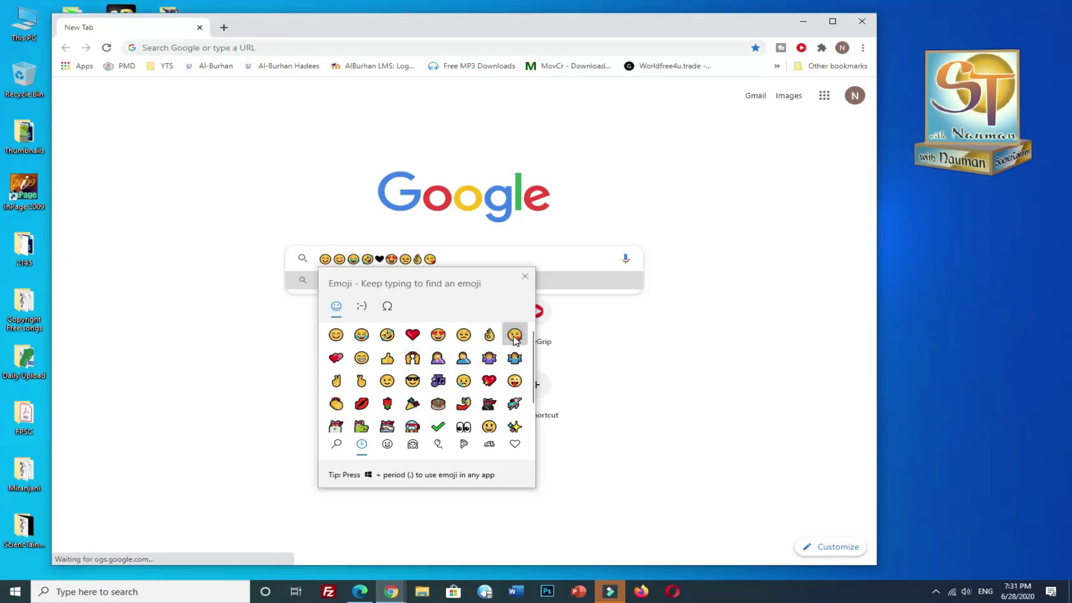
{"action": "left_click", "coordinate": [554, 261]}
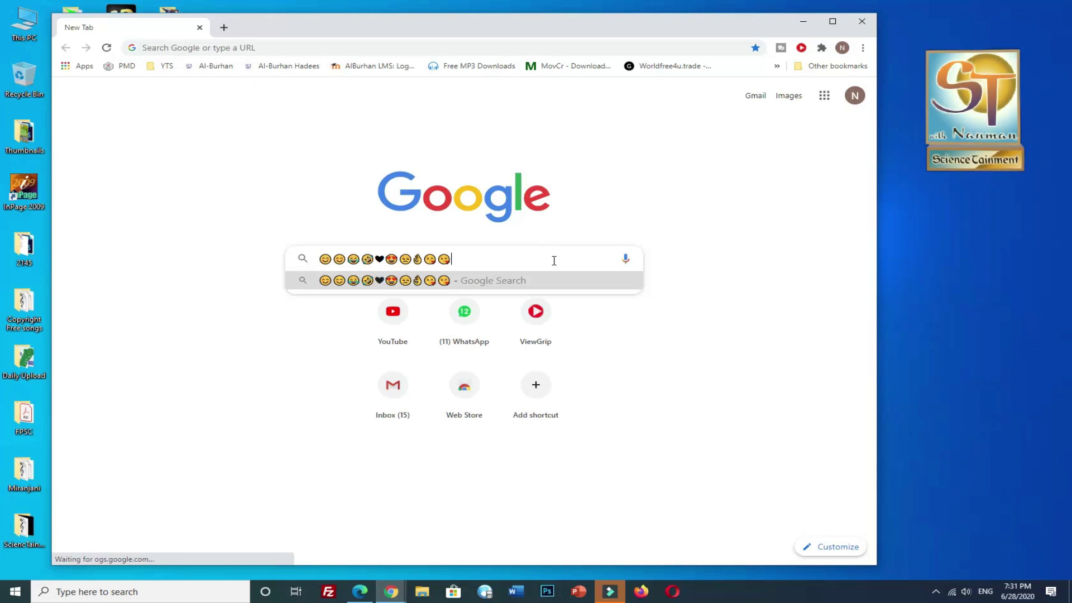
Delete all the emojis from the Google search box
{"action": "key", "text": "BackSpace"}
{"action": "key", "text": "BackSpace"}
{"action": "key", "text": "BackSpace"}
{"action": "key", "text": "BackSpace"}
{"action": "key", "text": "BackSpace"}
{"action": "key", "text": "BackSpace"}
{"action": "key", "text": "BackSpace"}
{"action": "key", "text": "BackSpace"}
{"action": "key", "text": "BackSpace"}
{"action": "key", "text": "BackSpace"}
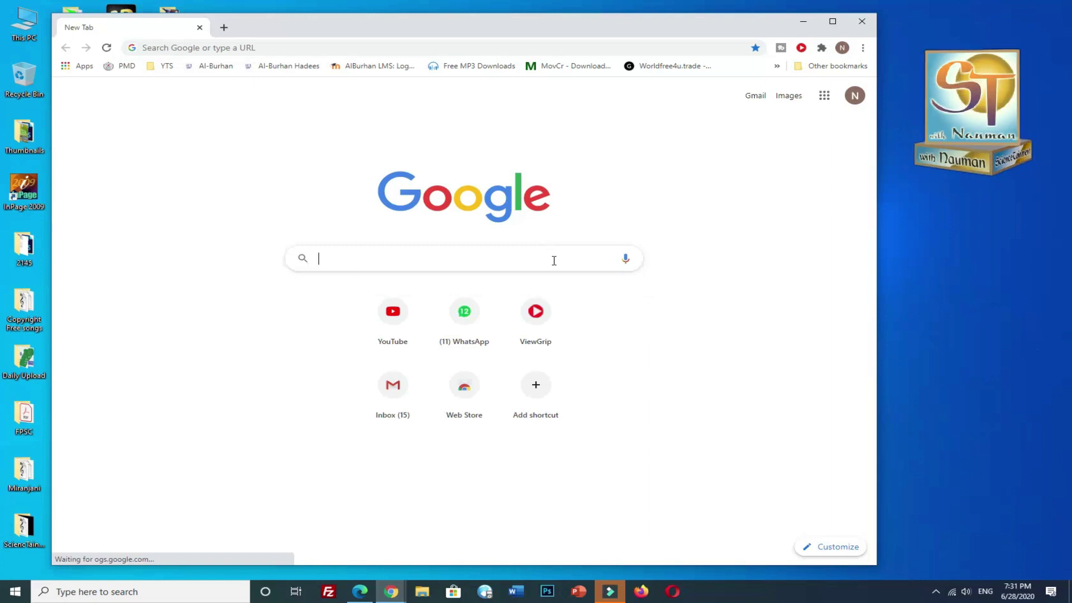